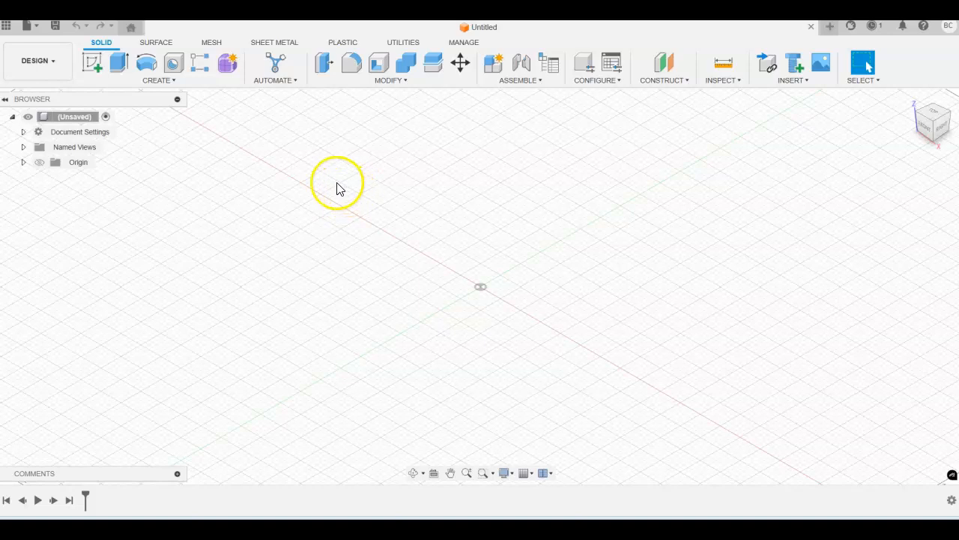
# Start a new sketch on the front plane
pyautogui.click(91, 62)
pyautogui.click(928, 126)
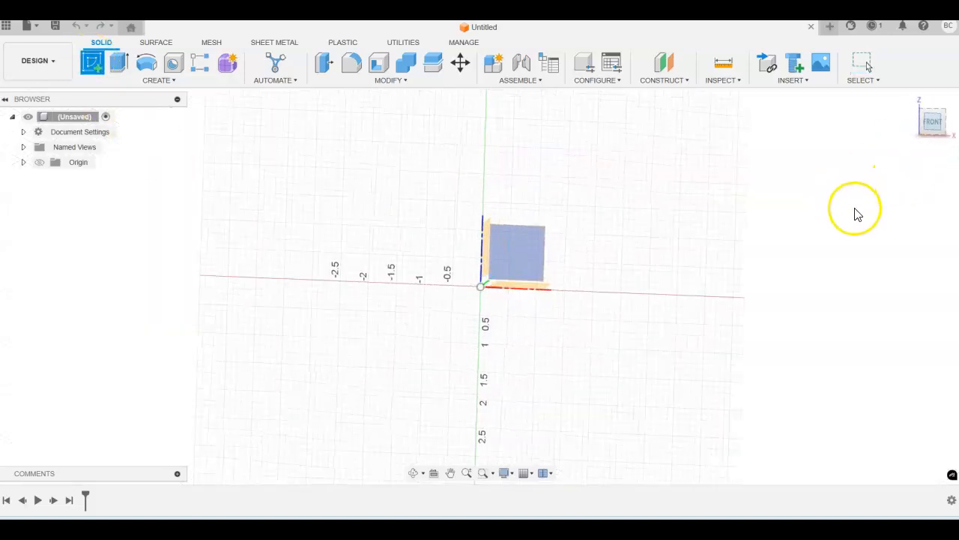
pyautogui.moveTo(815, 209); pyautogui.dragTo(688, 235, button='middle')
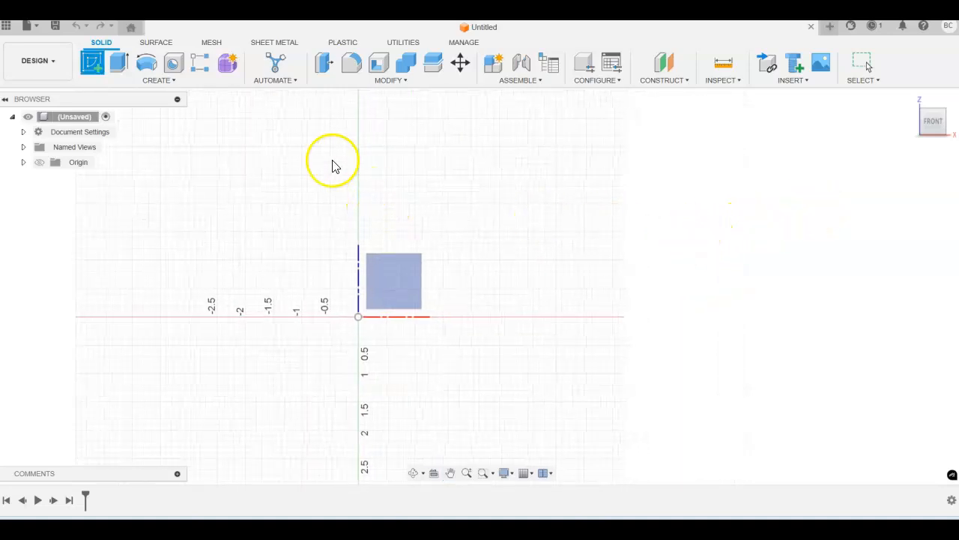
pyautogui.click(394, 287)
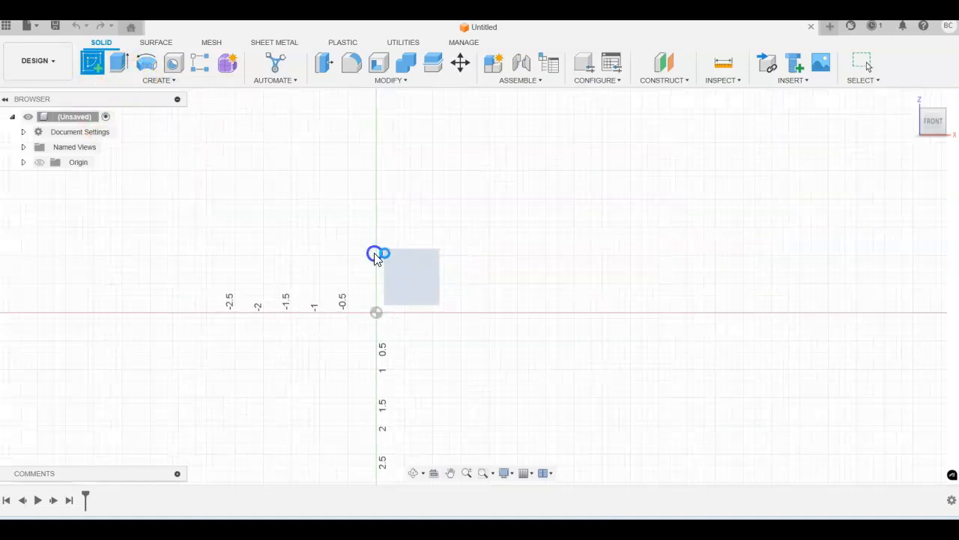
# Draw a 7 in by 2 in rectangle with its lower-left corner at the origin
pyautogui.click(120, 62)
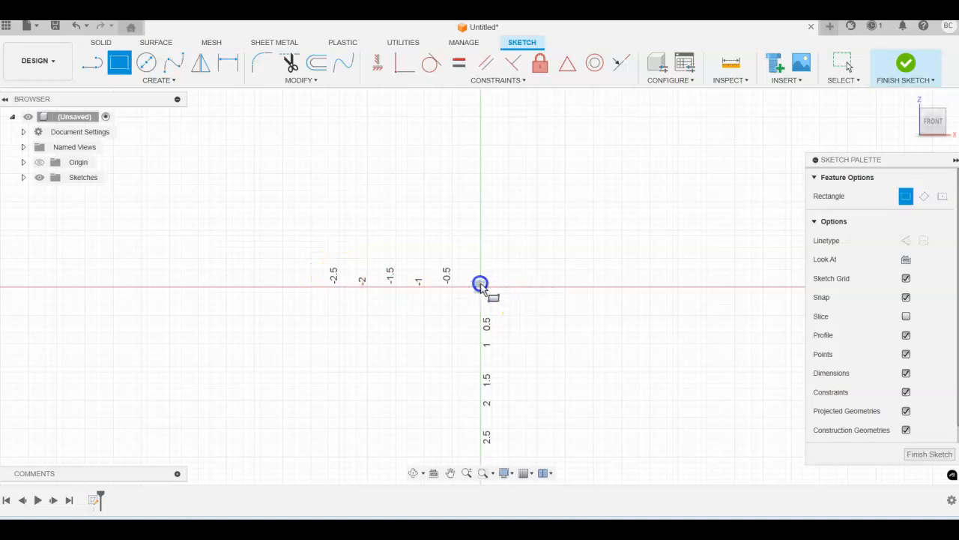
pyautogui.click(482, 287)
pyautogui.moveTo(649, 202); pyautogui.dragTo(439, 210, button='middle')
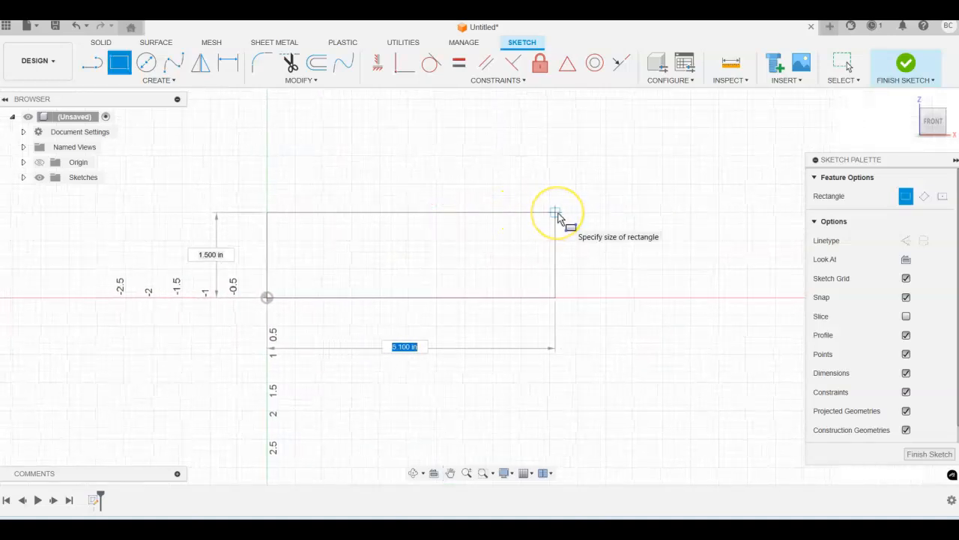
pyautogui.press('Tab')
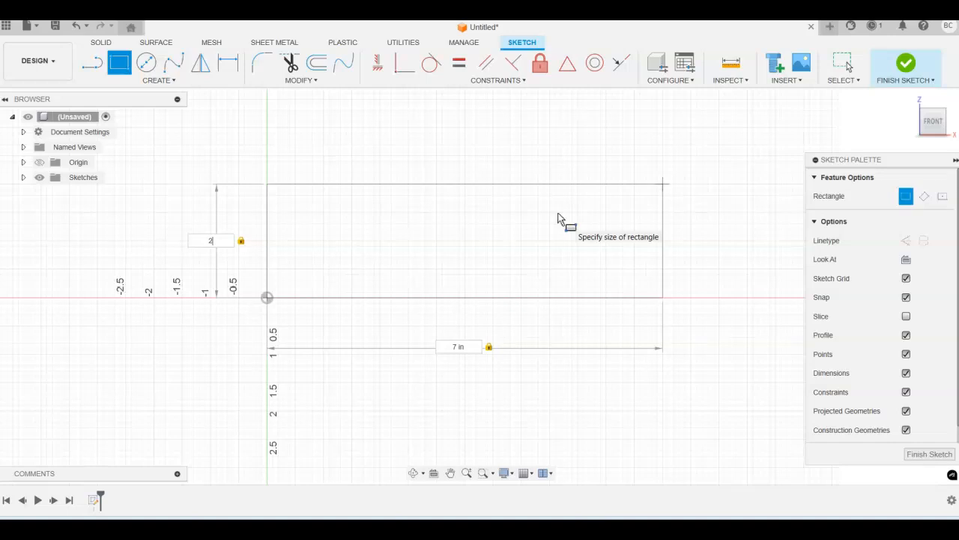
pyautogui.press('Return')
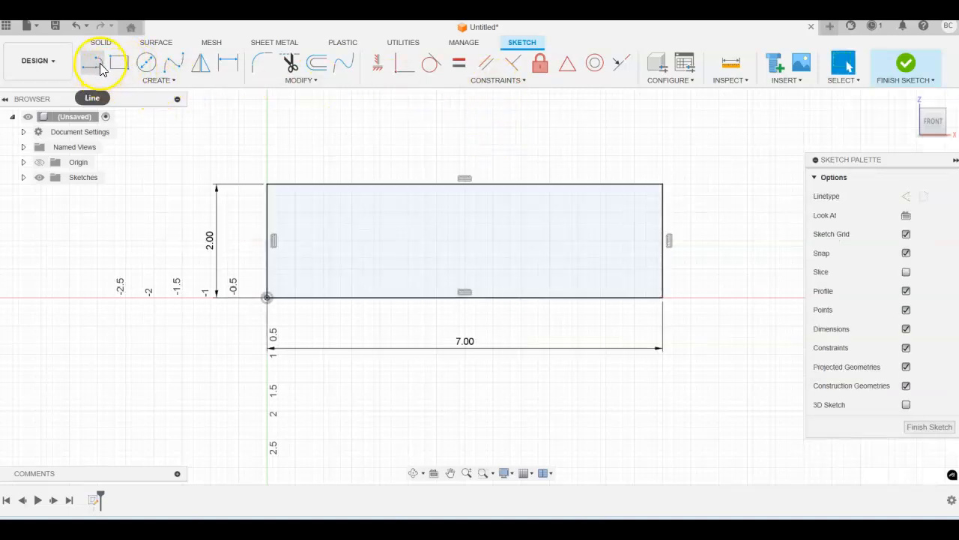
# Draw a three-line notch down from the rectangle's top edge
pyautogui.click(100, 67)
pyautogui.click(323, 186)
pyautogui.click(323, 247)
pyautogui.click(380, 247)
pyautogui.doubleClick(380, 187)
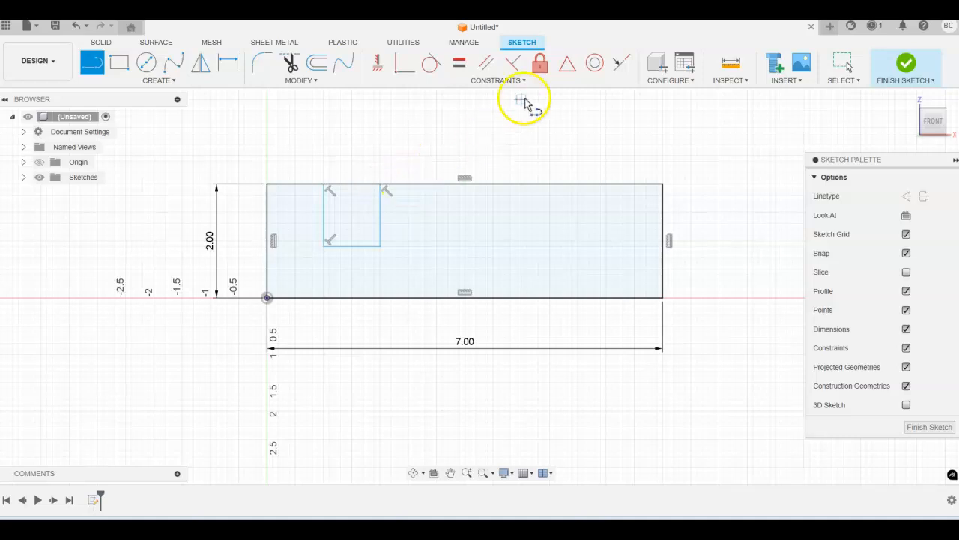
# Dimension the notch sides 1.50 in and 3.00 in from the rectangle's left edge
pyautogui.click(227, 62)
pyautogui.click(326, 223)
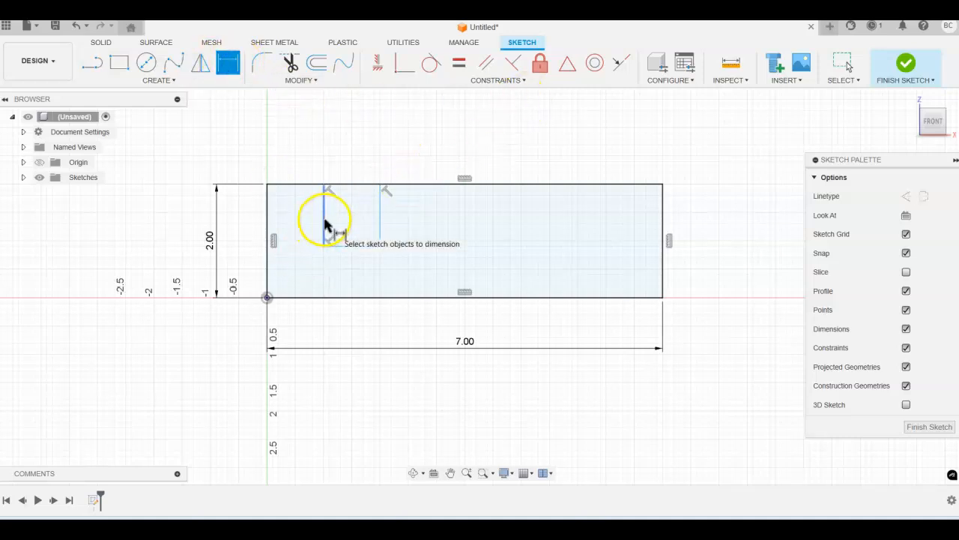
pyautogui.click(267, 214)
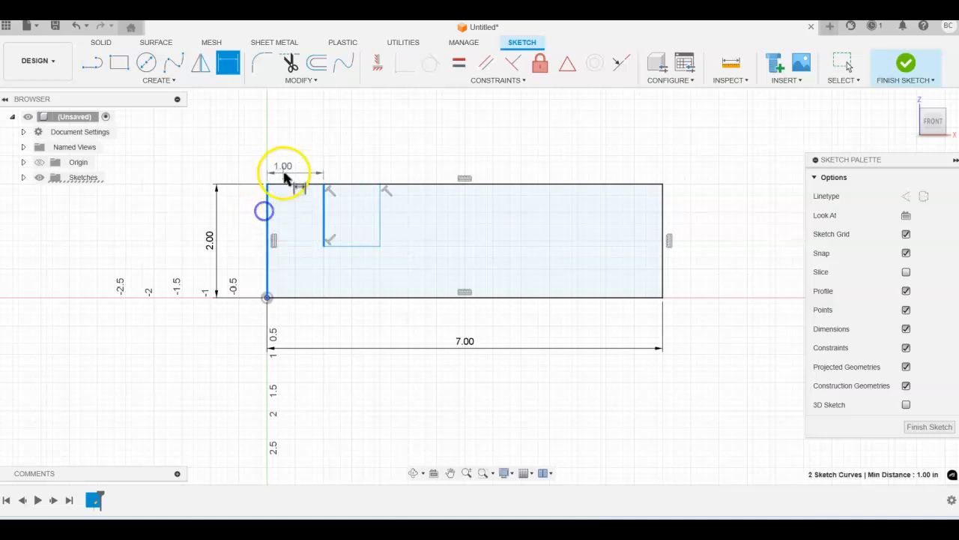
pyautogui.click(296, 169)
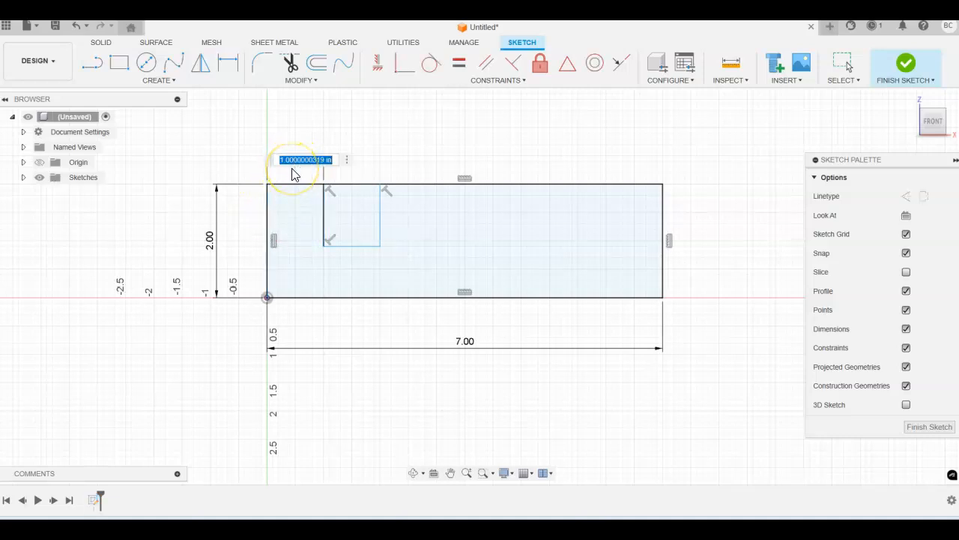
pyautogui.write('1.5')
pyautogui.press('Return')
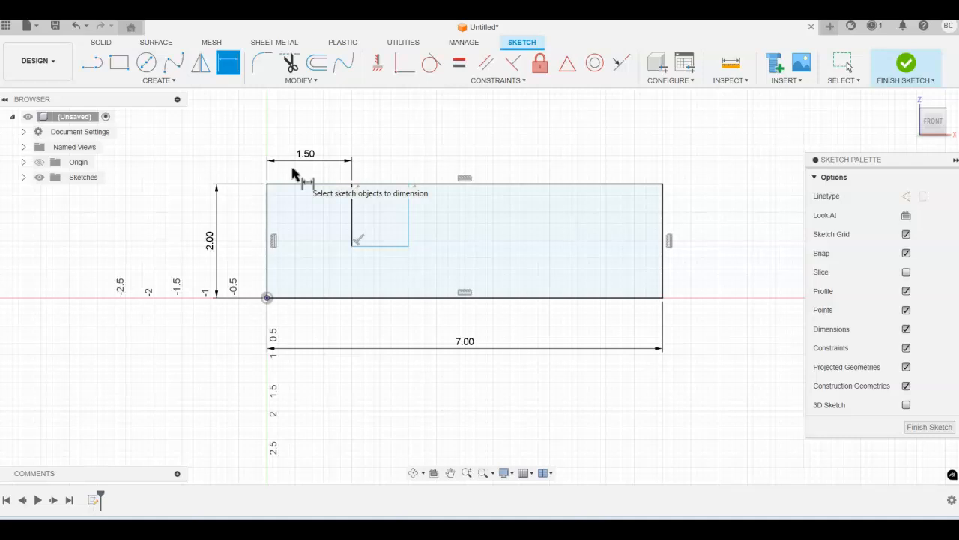
pyautogui.click(409, 229)
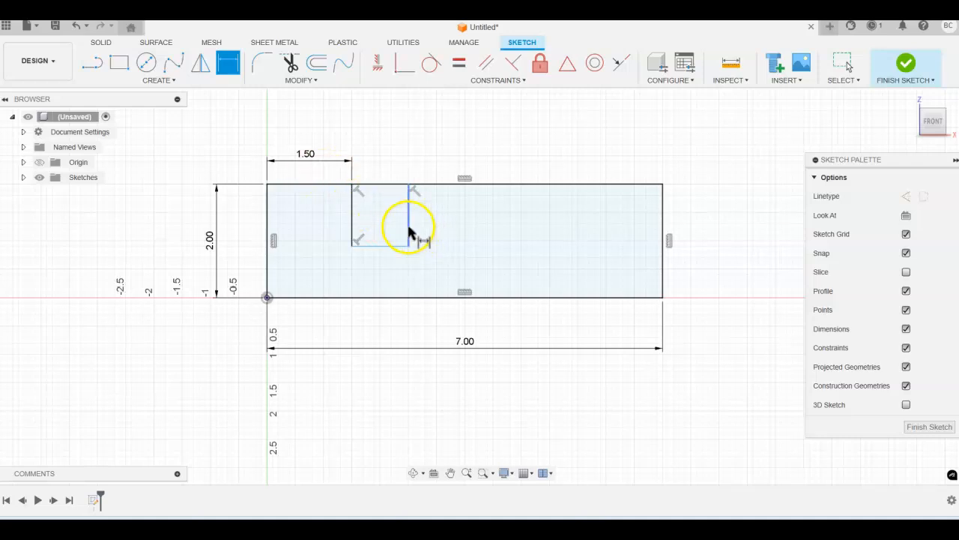
pyautogui.click(268, 215)
pyautogui.click(313, 135)
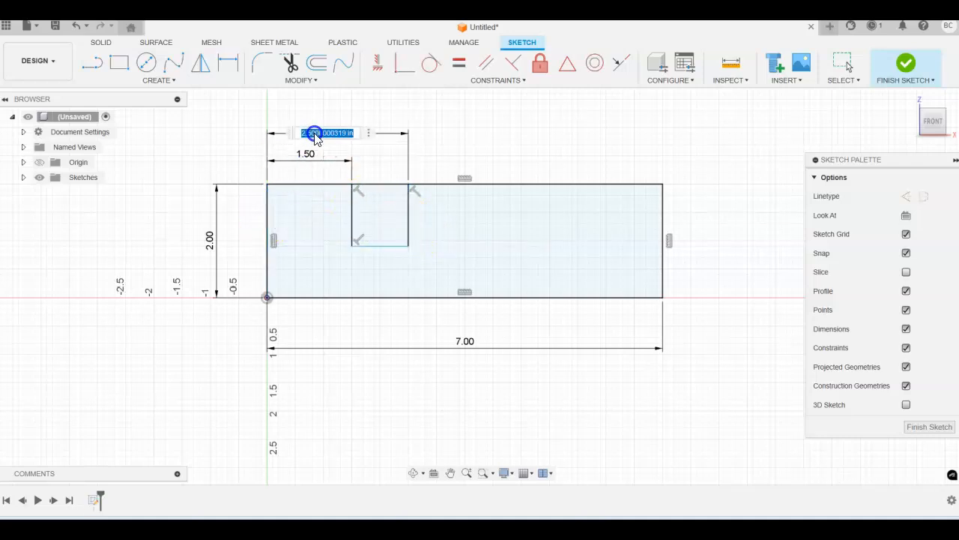
pyautogui.write('3')
pyautogui.press('Return')
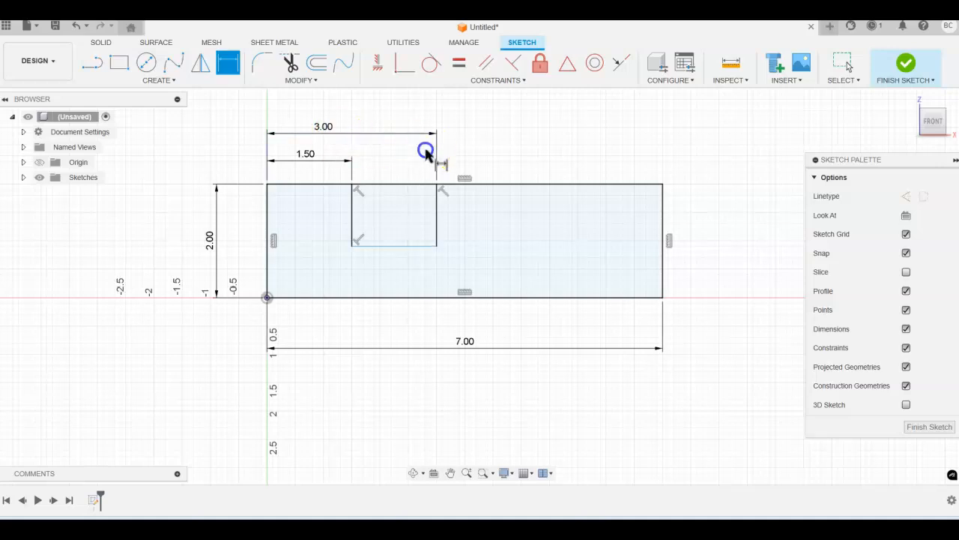
# Dimension the notch bottom 0.75 in above the rectangle's bottom edge
pyautogui.click(388, 247)
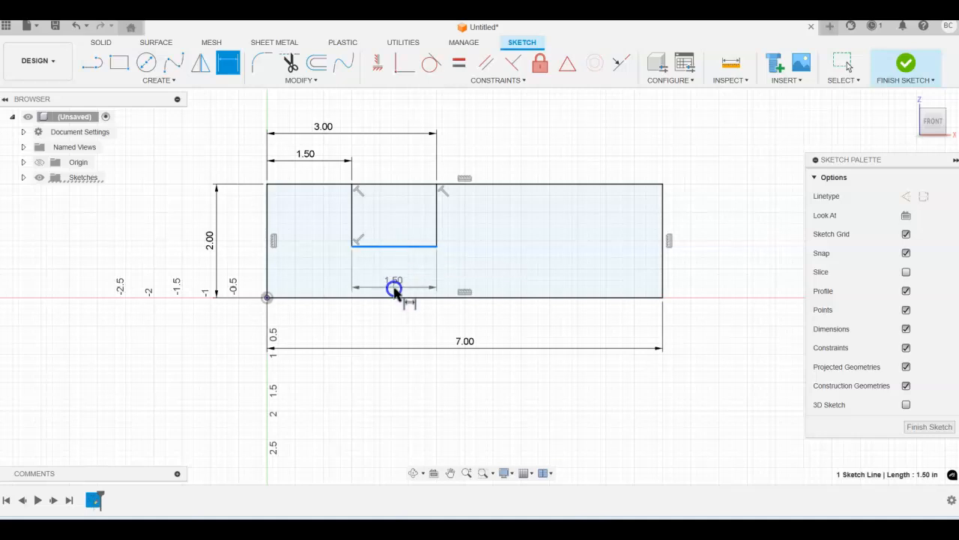
pyautogui.click(396, 298)
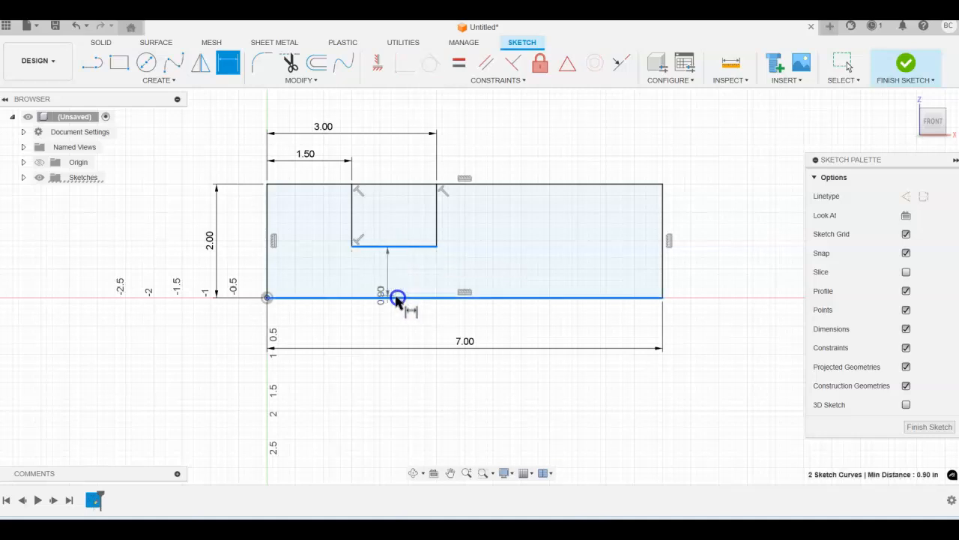
pyautogui.click(252, 280)
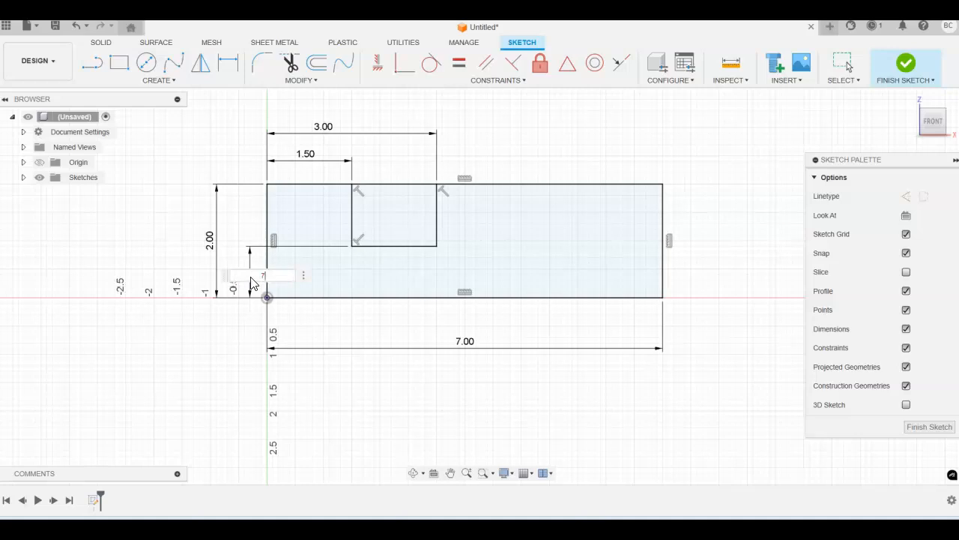
pyautogui.write('.75')
pyautogui.press('Return')
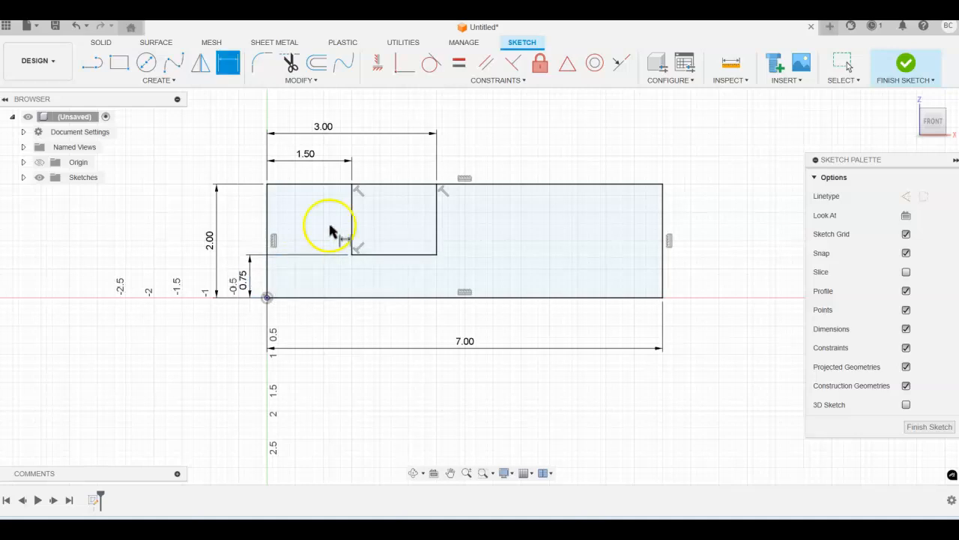
pyautogui.click(288, 63)
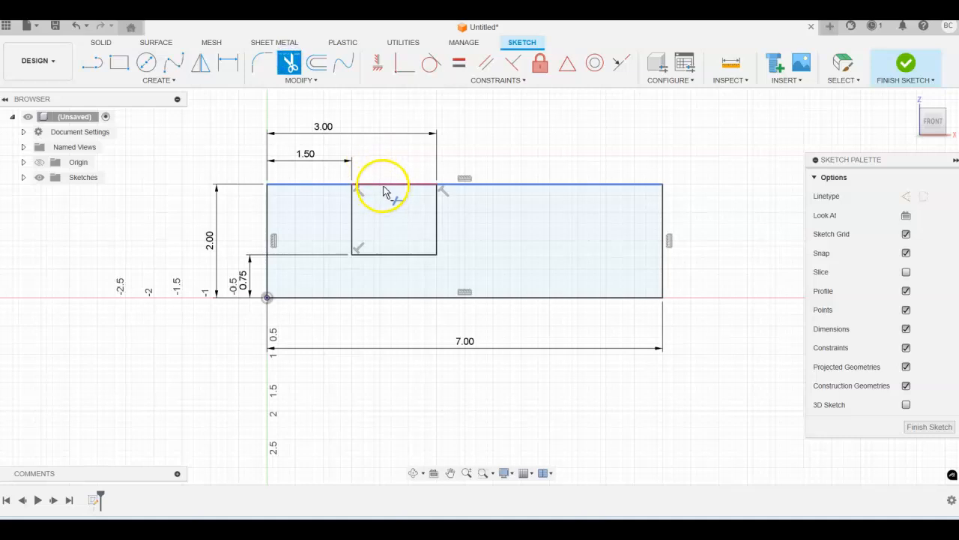
# Trim the top-edge segment over the notch, finish the sketch and return to the home view
pyautogui.click(384, 184)
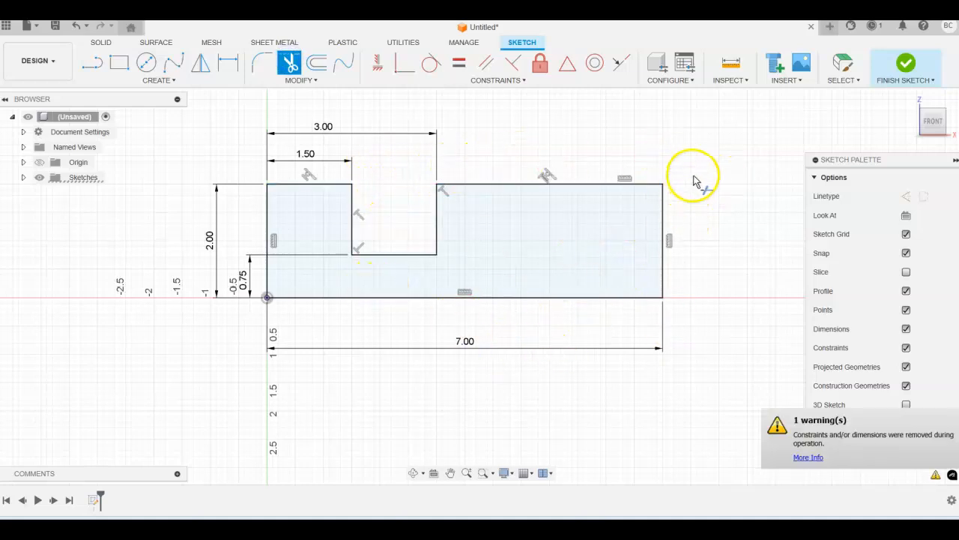
pyautogui.click(907, 66)
pyautogui.click(906, 100)
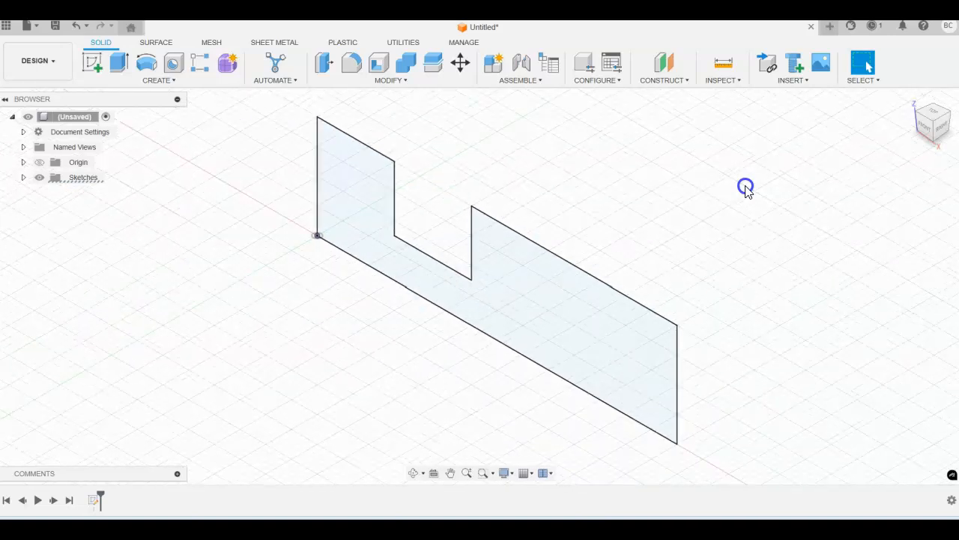
pyautogui.moveTo(754, 176); pyautogui.dragTo(601, 205, button='middle')
pyautogui.scroll(-1, 585, 216)
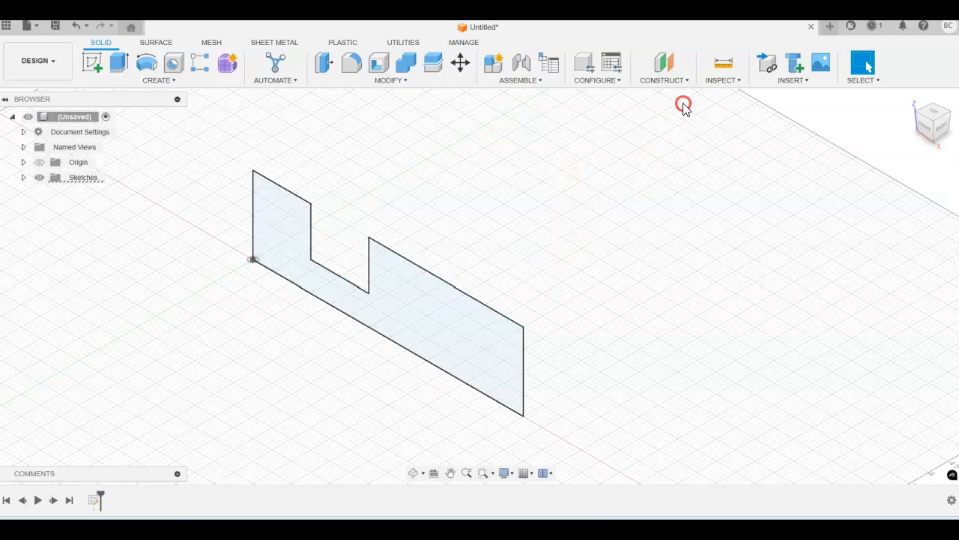
# Create an offset construction plane 2.5 in from the notched profile
pyautogui.click(689, 80)
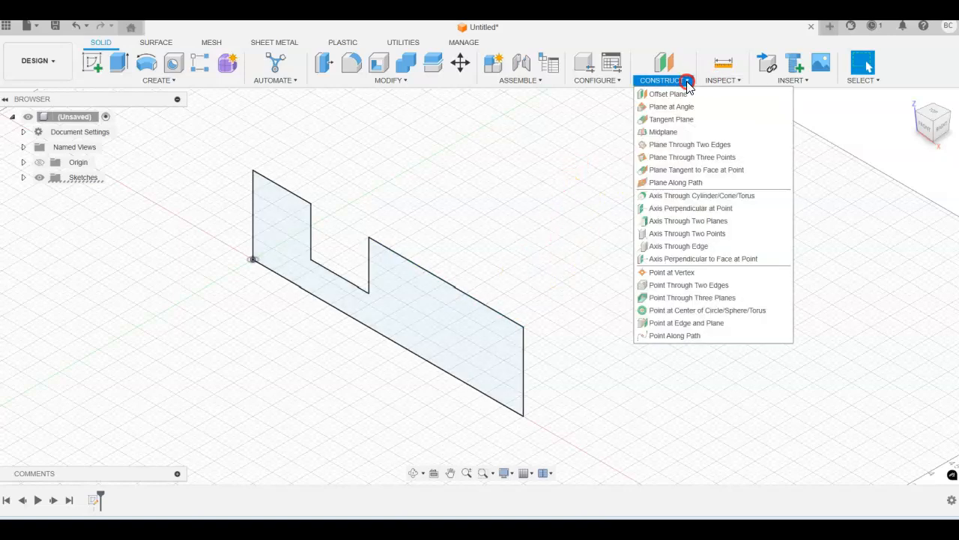
pyautogui.click(682, 94)
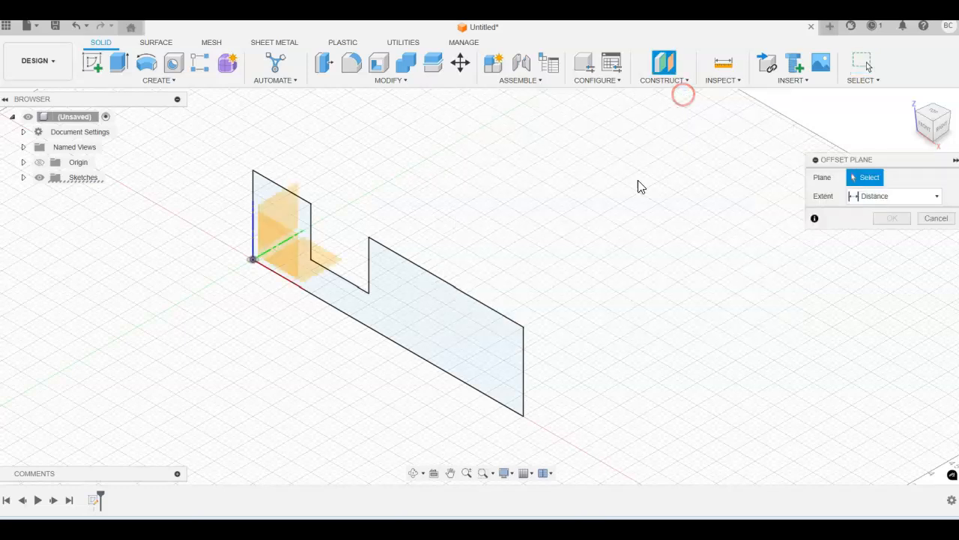
pyautogui.click(465, 349)
pyautogui.moveTo(397, 286); pyautogui.dragTo(512, 219)
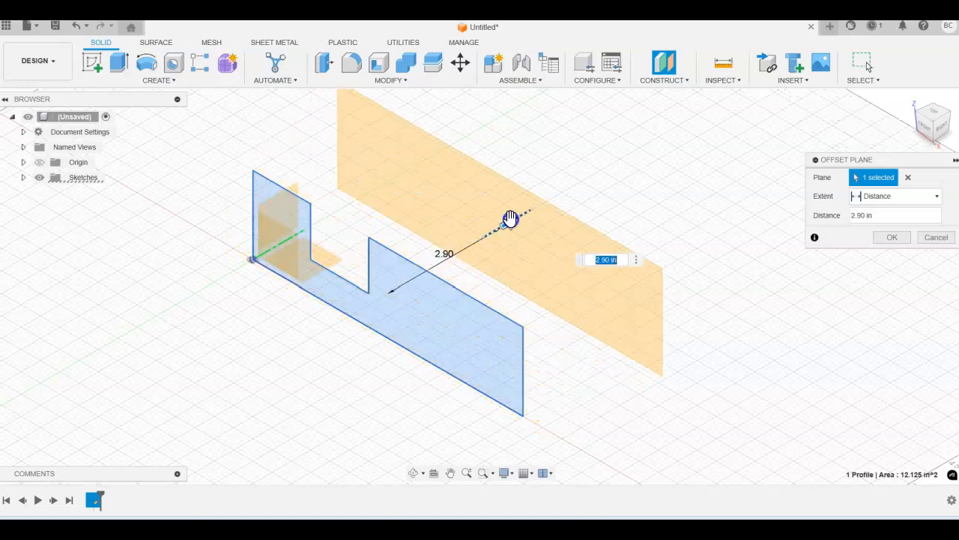
pyautogui.write('2.5')
pyautogui.press('Return')
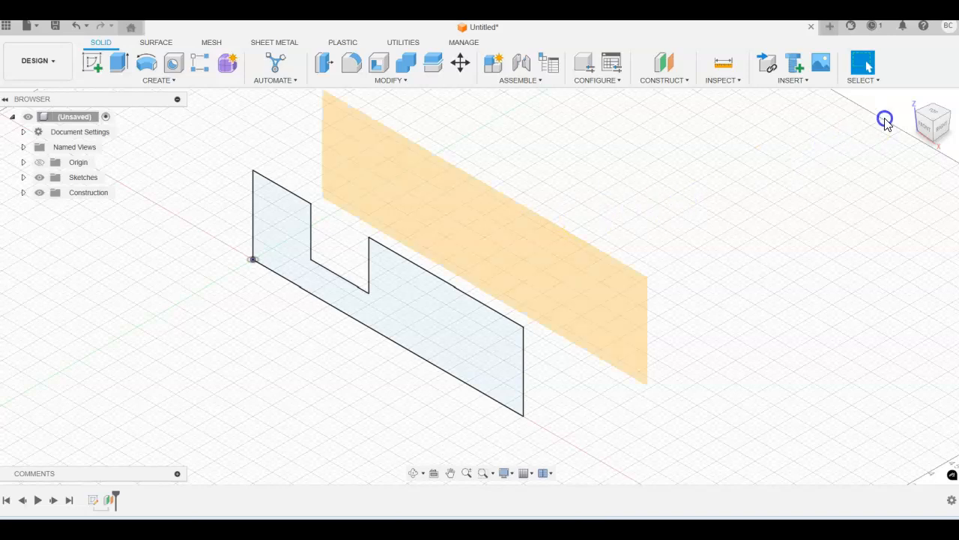
pyautogui.click(952, 112)
pyautogui.click(777, 272)
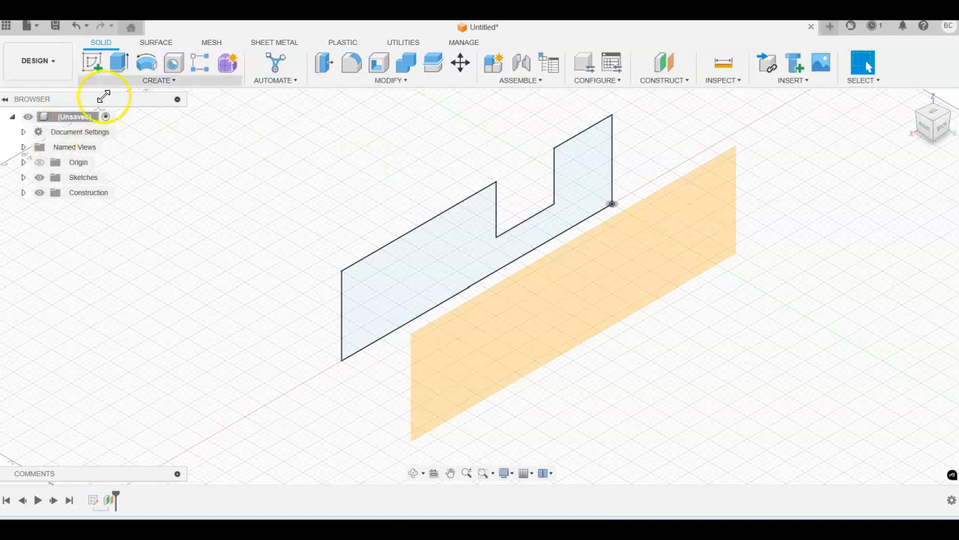
# Start a new sketch on the offset plane
pyautogui.click(97, 66)
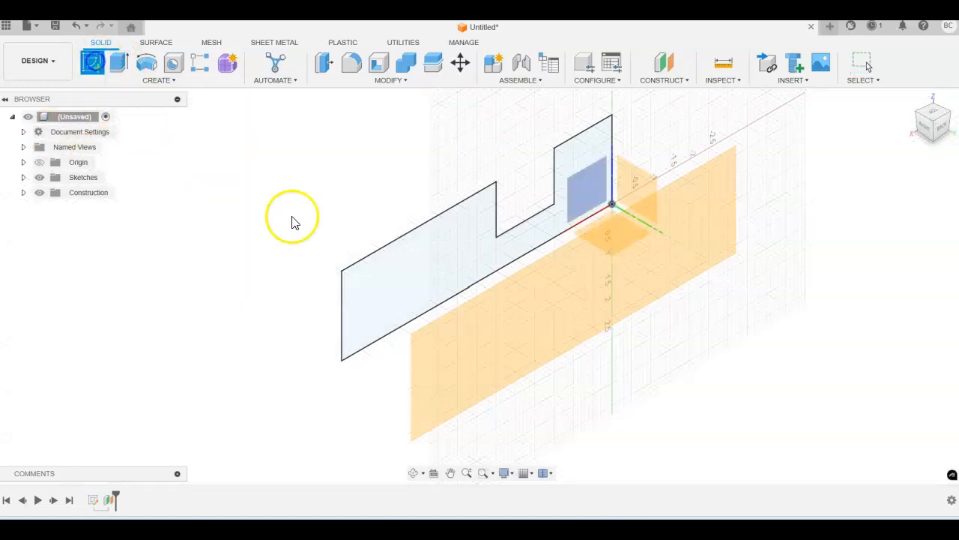
pyautogui.click(544, 320)
pyautogui.moveTo(531, 235); pyautogui.dragTo(634, 236, button='middle')
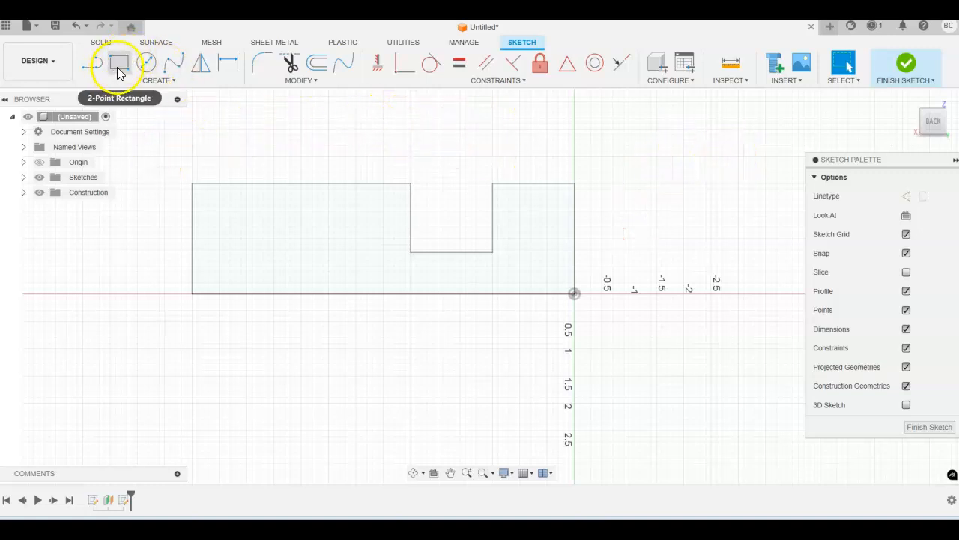
# Select the profile's left, bottom and right edges and view the sketch from the back
pyautogui.click(194, 202)
pyautogui.click(367, 293)
pyautogui.click(574, 251)
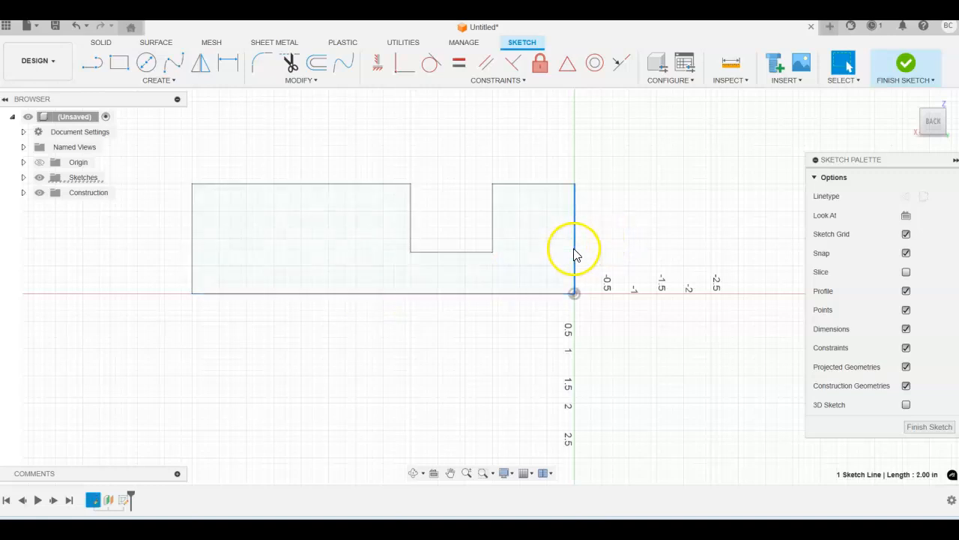
pyautogui.moveTo(689, 194)
pyautogui.keyDown('shift'); pyautogui.mouseDown(button='middle')
pyautogui.moveTo(628, 232)
pyautogui.moveTo(674, 193)
pyautogui.moveTo(631, 210)
pyautogui.moveTo(654, 192)
pyautogui.moveTo(628, 210)
pyautogui.moveTo(597, 205)
pyautogui.moveTo(651, 187)
pyautogui.moveTo(645, 194)
pyautogui.mouseUp(button='middle'); pyautogui.keyUp('shift')
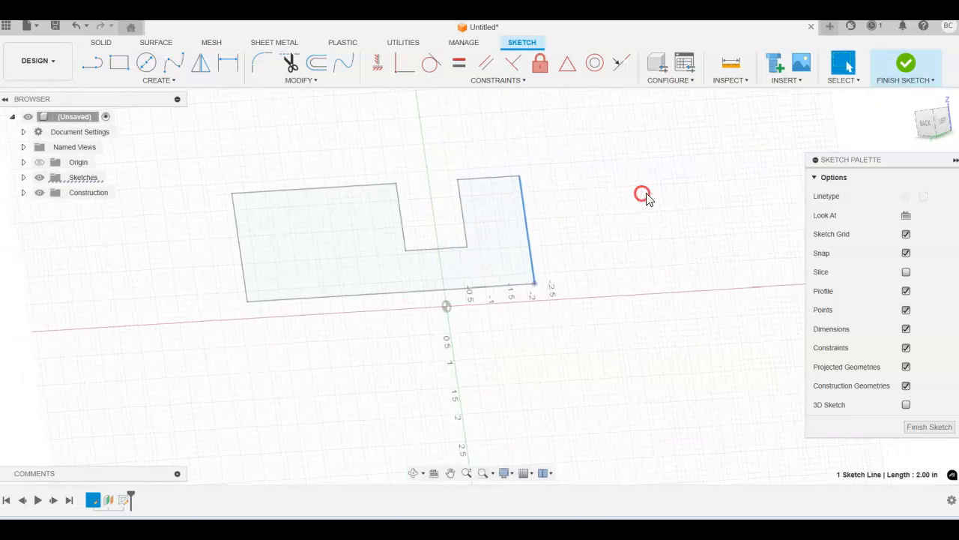
pyautogui.click(927, 126)
pyautogui.moveTo(611, 202); pyautogui.dragTo(737, 193, button='middle')
# Project the first profile's left, top, bottom and right edges into the sketch
pyautogui.click(172, 81)
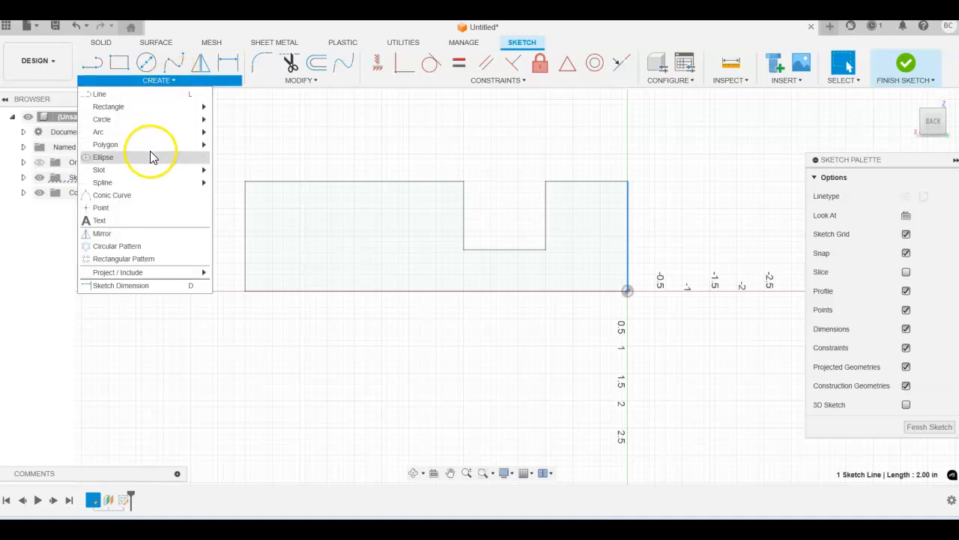
pyautogui.moveTo(131, 276)
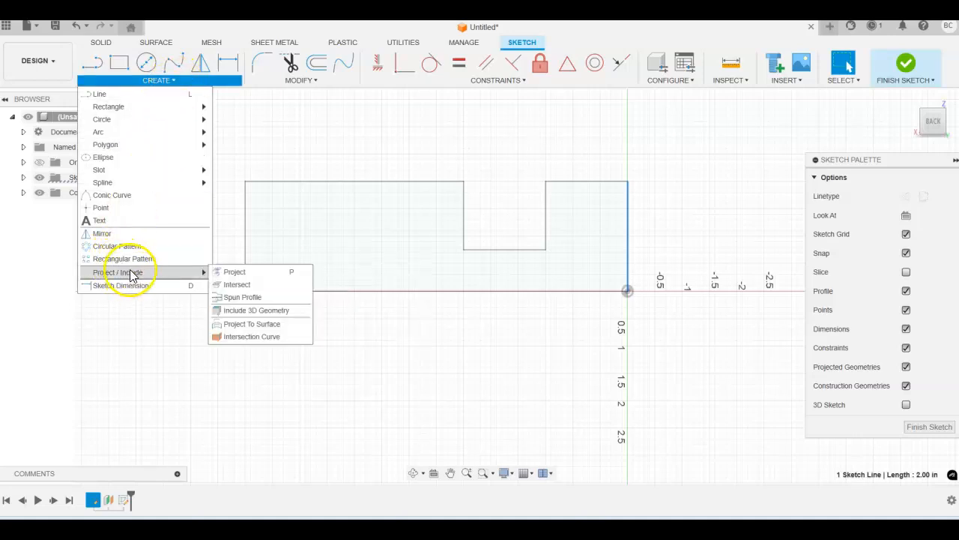
pyautogui.click(246, 274)
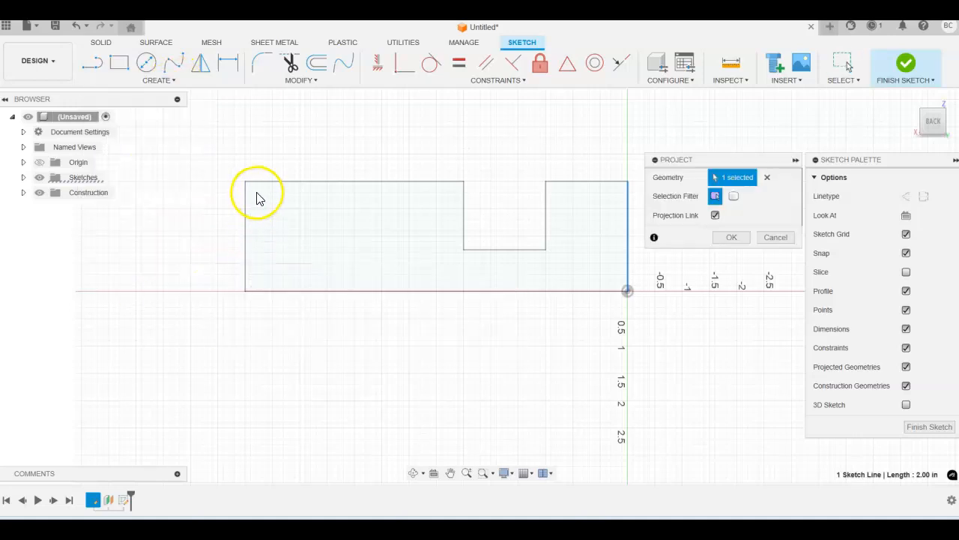
pyautogui.click(248, 217)
pyautogui.click(282, 182)
pyautogui.click(342, 290)
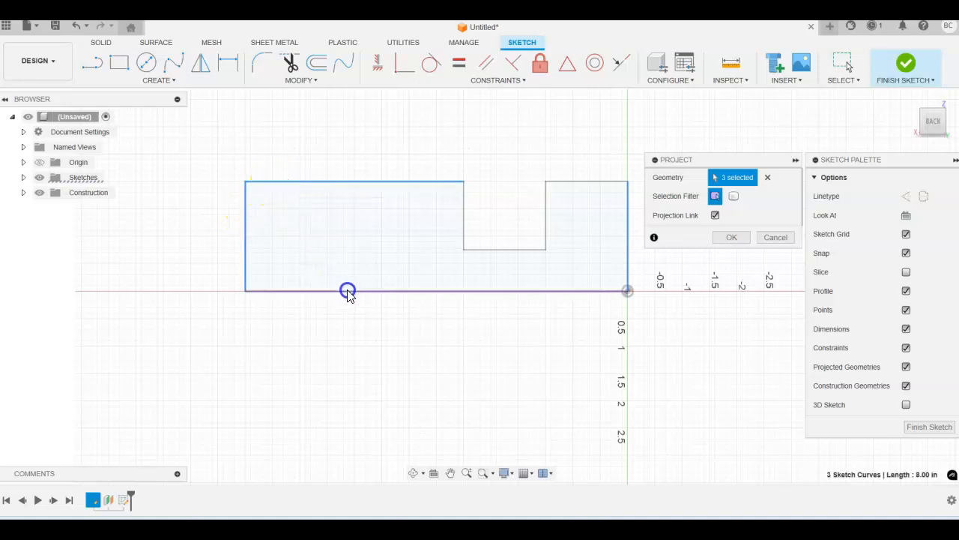
pyautogui.click(628, 239)
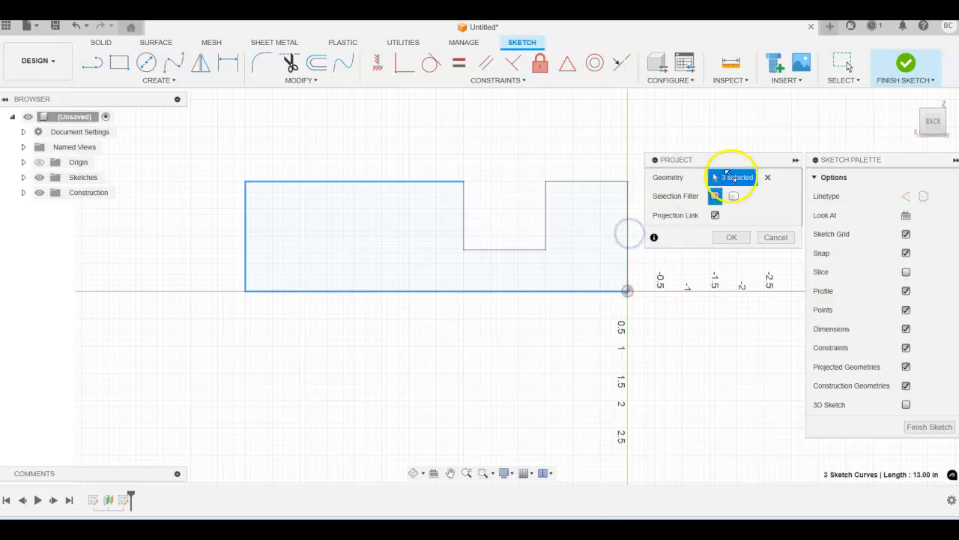
pyautogui.click(628, 253)
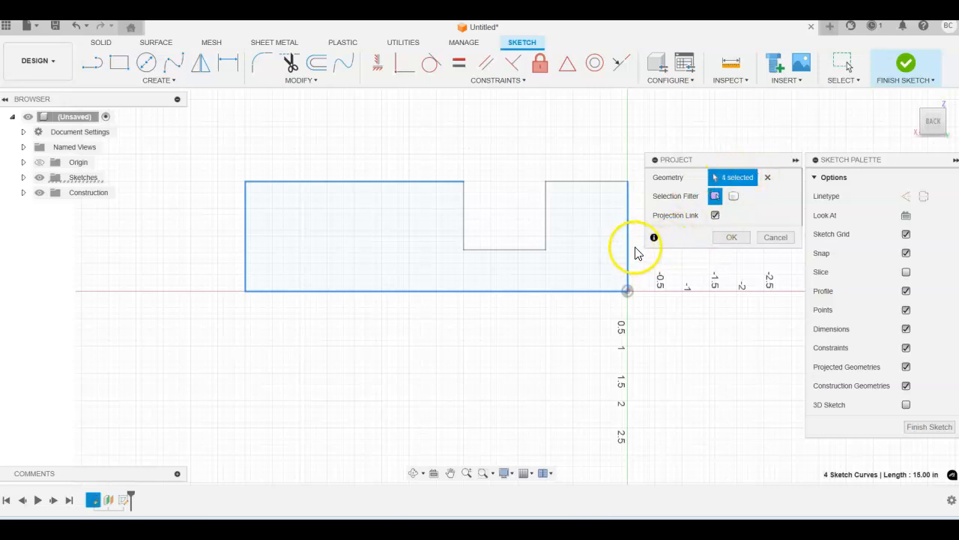
# Check the projected edges against the first profile and confirm the projection
pyautogui.scroll(1, 758, 115)
pyautogui.scroll(-3, 760, 120)
pyautogui.moveTo(760, 121)
pyautogui.keyDown('shift'); pyautogui.mouseDown(button='middle')
pyautogui.moveTo(700, 152)
pyautogui.moveTo(693, 117)
pyautogui.moveTo(692, 125)
pyautogui.mouseUp(button='middle'); pyautogui.keyUp('shift')
pyautogui.scroll(-1, 441, 279)
pyautogui.scroll(3, 418, 279)
pyautogui.scroll(1, 431, 224)
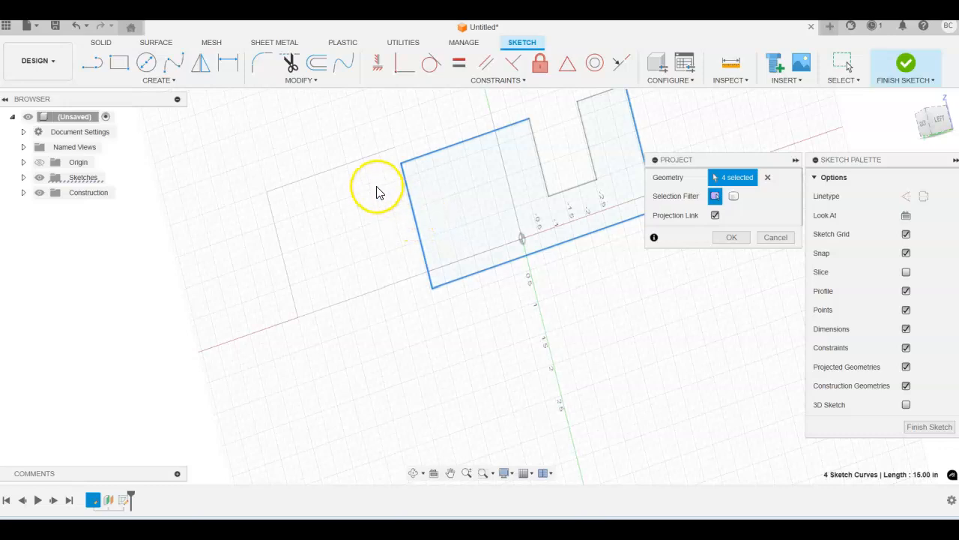
pyautogui.scroll(-2, 360, 186)
pyautogui.moveTo(367, 171)
pyautogui.mouseDown(button='middle')
pyautogui.moveTo(317, 205)
pyautogui.moveTo(350, 210)
pyautogui.mouseUp(button='middle')
pyautogui.moveTo(456, 325)
pyautogui.keyDown('shift'); pyautogui.mouseDown(button='middle')
pyautogui.moveTo(531, 324)
pyautogui.moveTo(502, 347)
pyautogui.mouseUp(button='middle'); pyautogui.keyUp('shift')
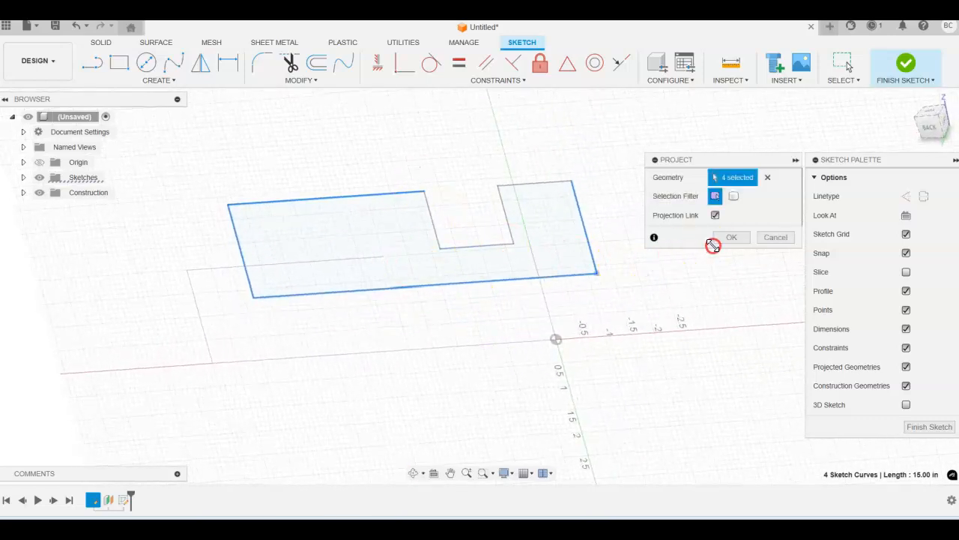
pyautogui.click(733, 237)
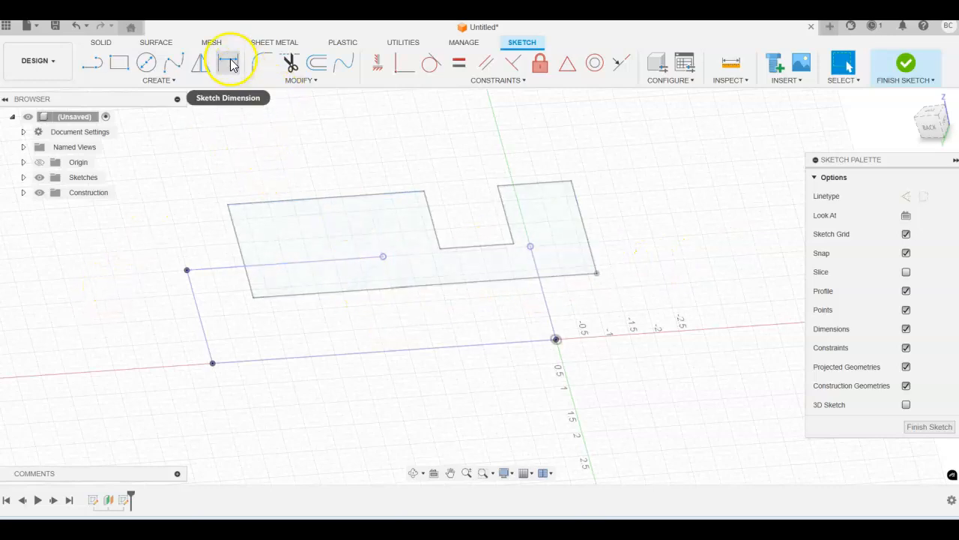
pyautogui.click(294, 79)
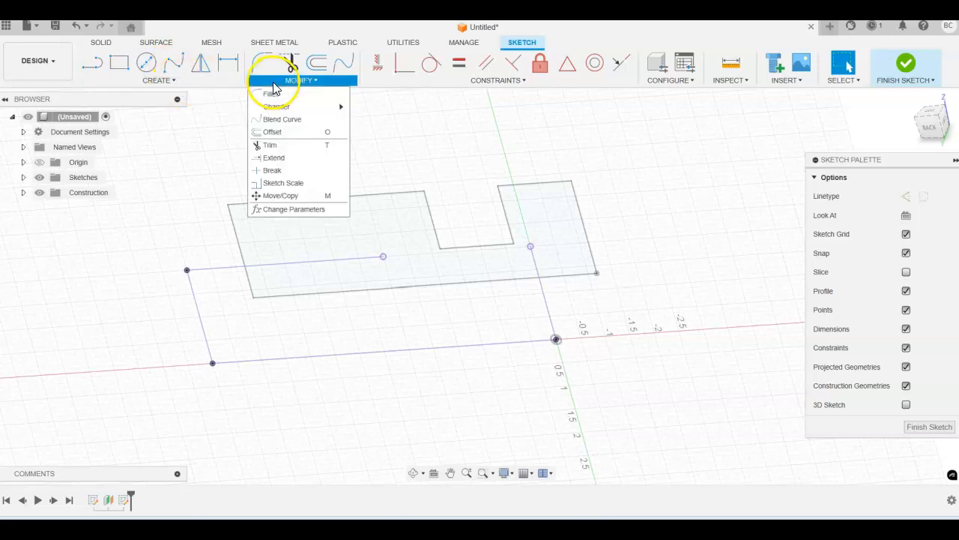
pyautogui.click(285, 159)
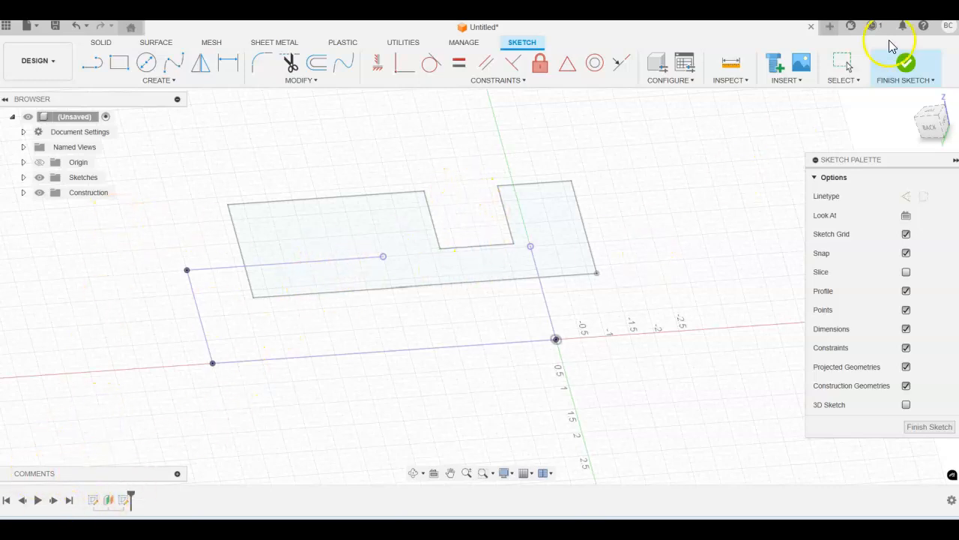
# Trace a closed rectangle over the projected corners with four lines
pyautogui.click(923, 126)
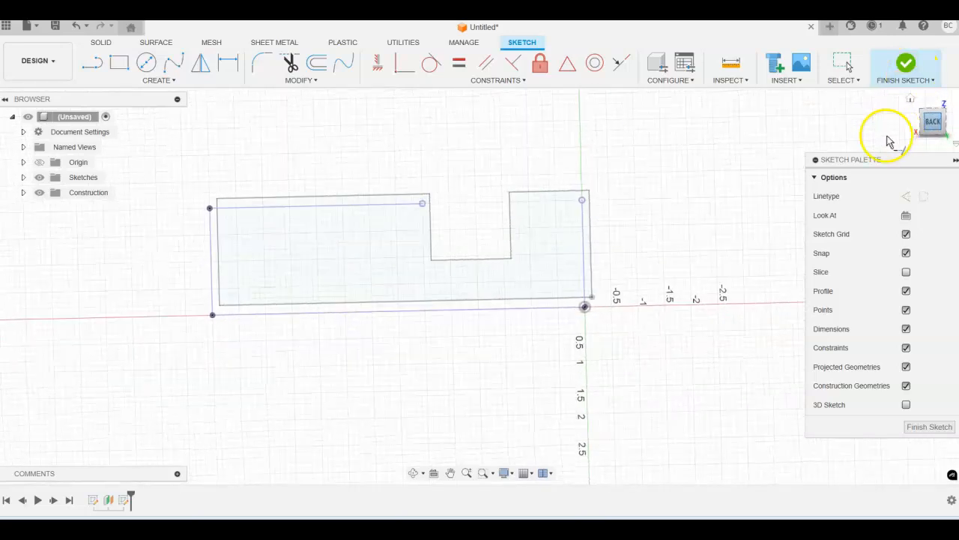
pyautogui.click(92, 62)
pyautogui.click(216, 196)
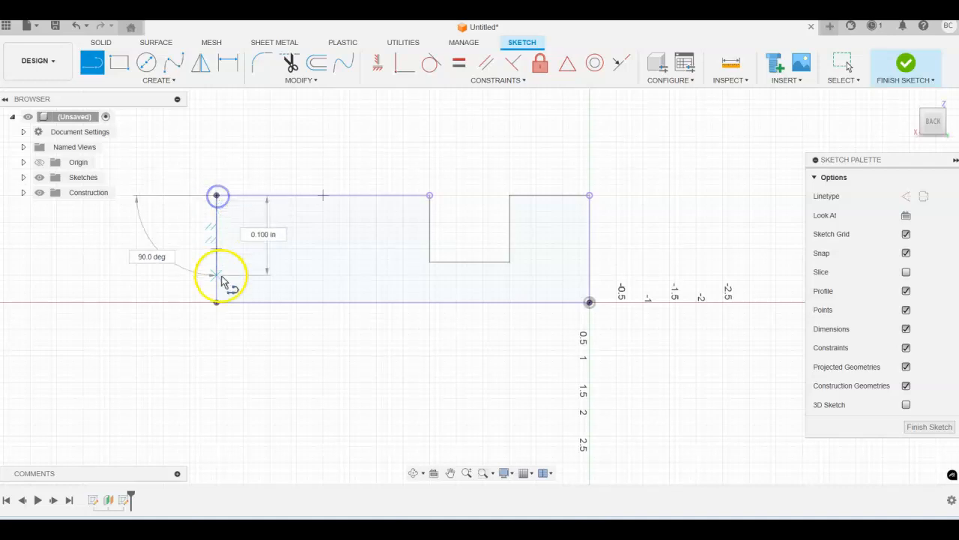
pyautogui.click(216, 302)
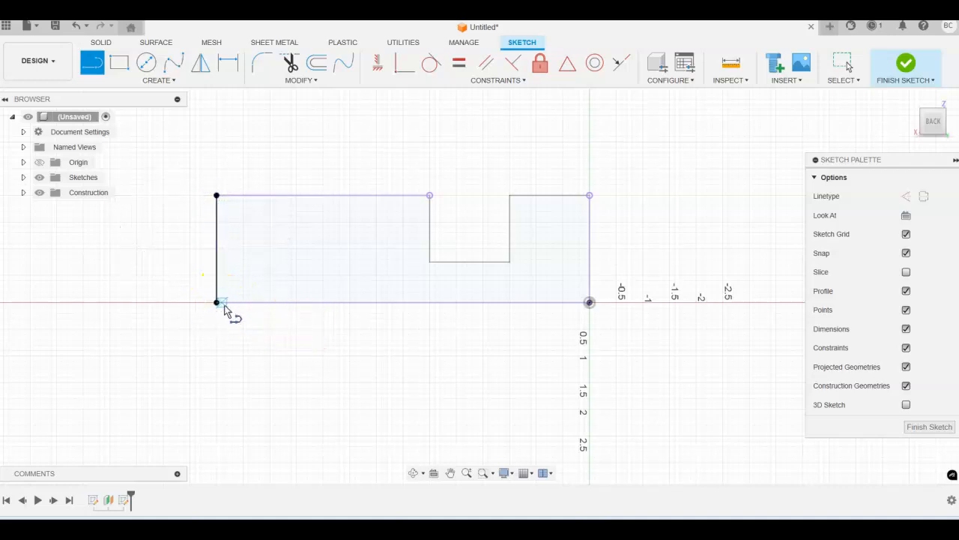
pyautogui.moveTo(217, 302); pyautogui.dragTo(590, 302)
pyautogui.click(591, 197)
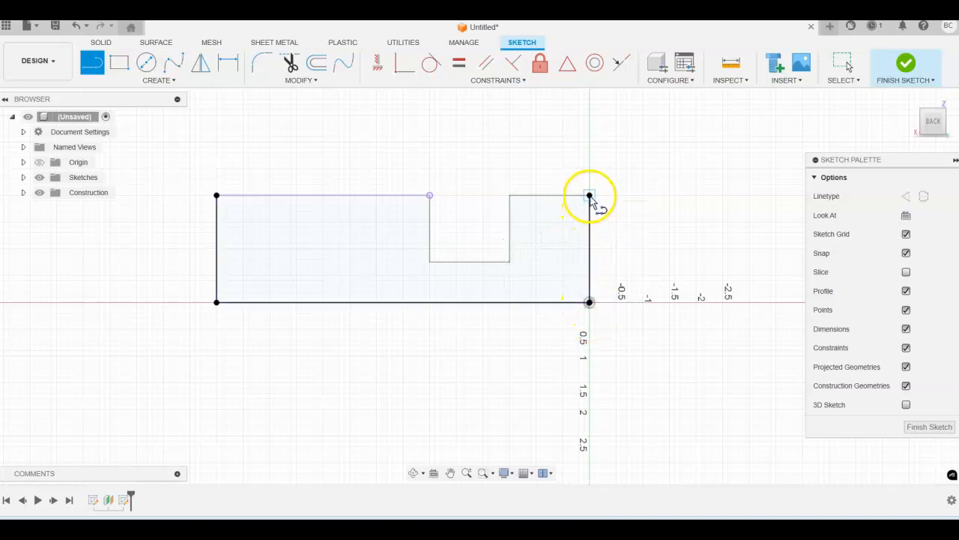
pyautogui.click(217, 196)
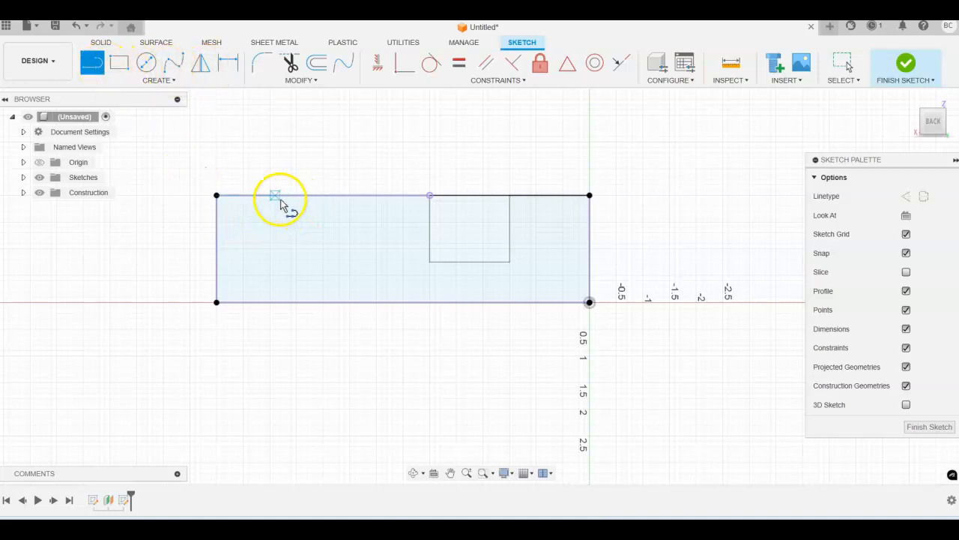
# Draw a three-line notch down from the rectangle's top edge
pyautogui.click(276, 197)
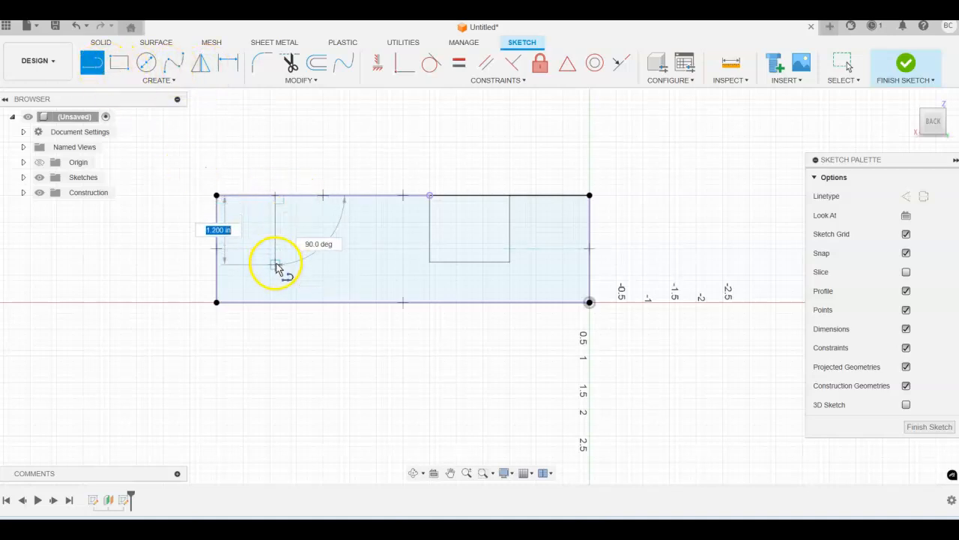
pyautogui.click(278, 264)
pyautogui.click(342, 265)
pyautogui.click(344, 196)
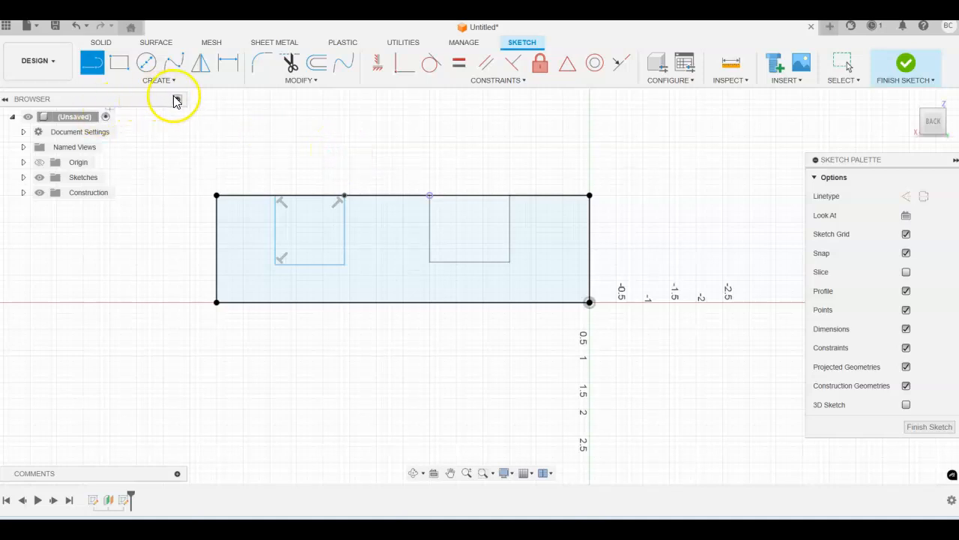
# Dimension the new notch's sides 1.50 in and 3.00 in from the left edge
pyautogui.click(228, 63)
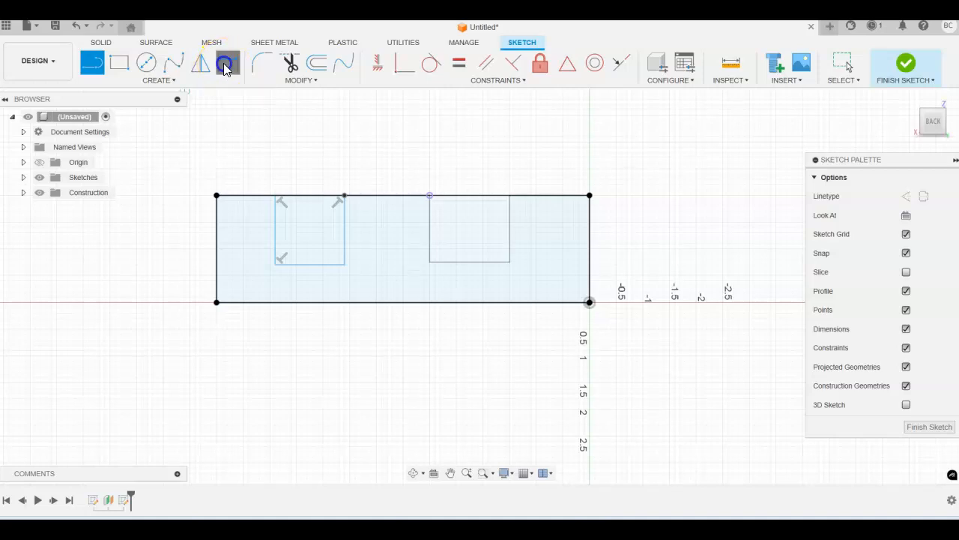
pyautogui.click(276, 218)
pyautogui.click(215, 217)
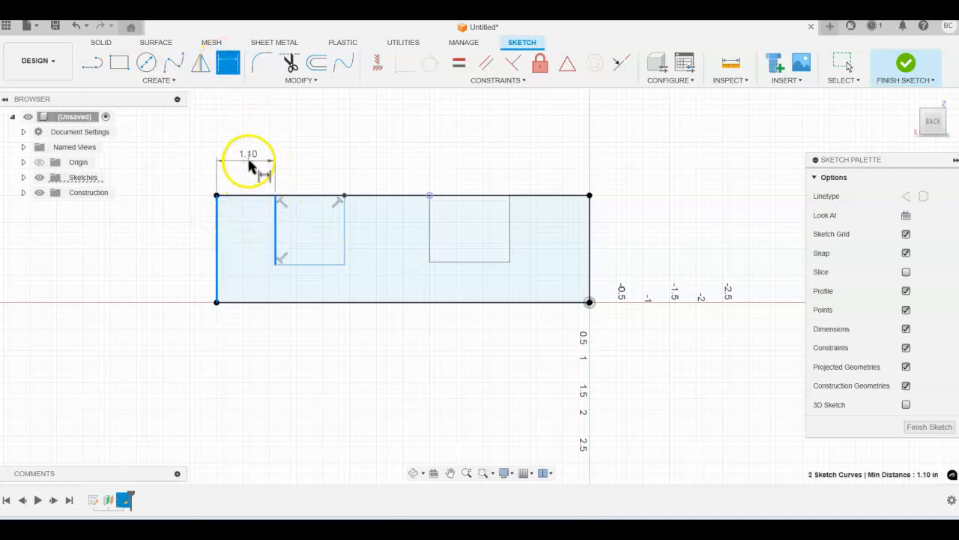
pyautogui.click(252, 158)
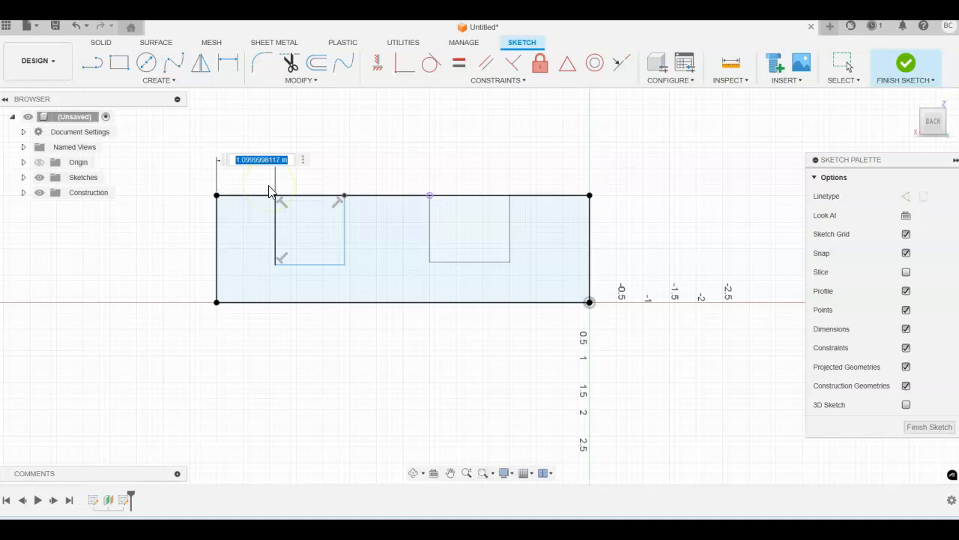
pyautogui.press('Return')
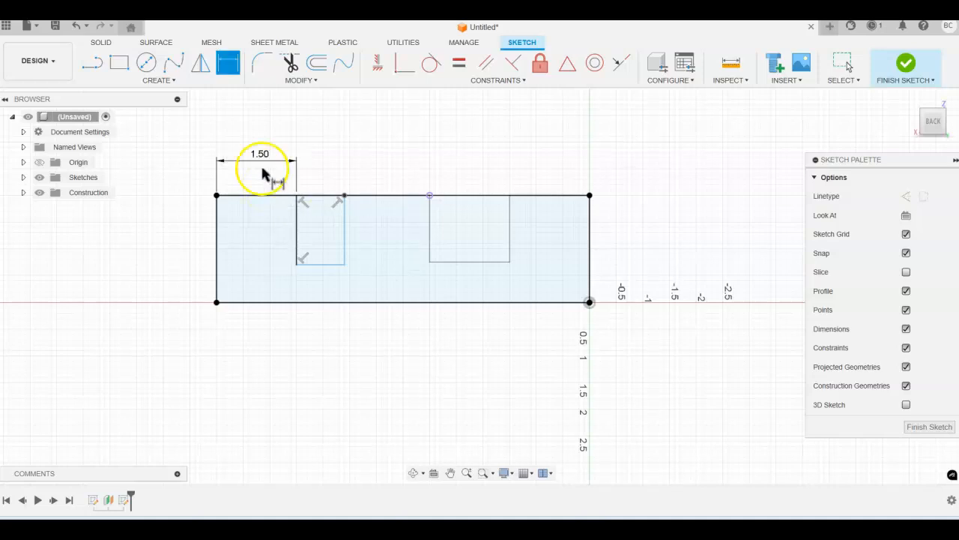
pyautogui.click(344, 239)
pyautogui.click(217, 216)
pyautogui.click(293, 129)
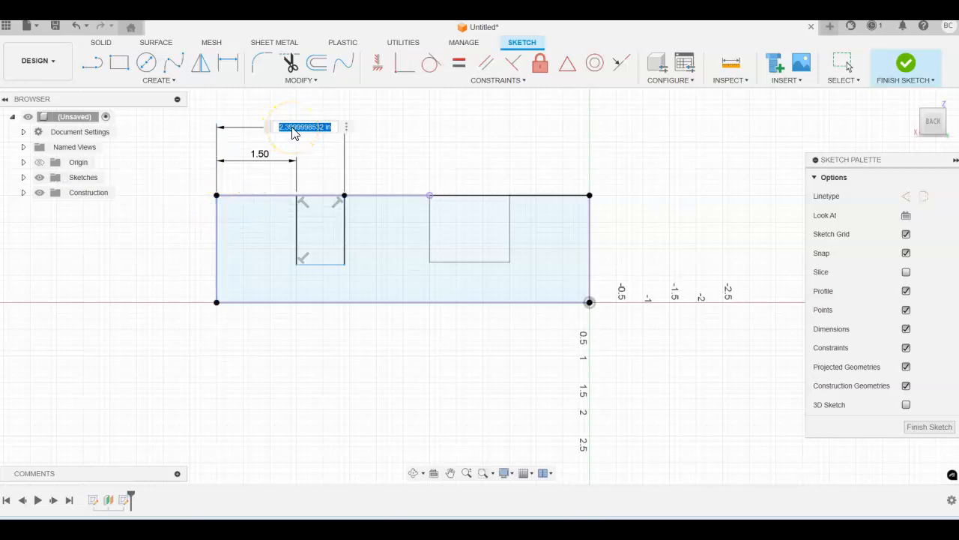
pyautogui.write('3')
pyautogui.press('Return')
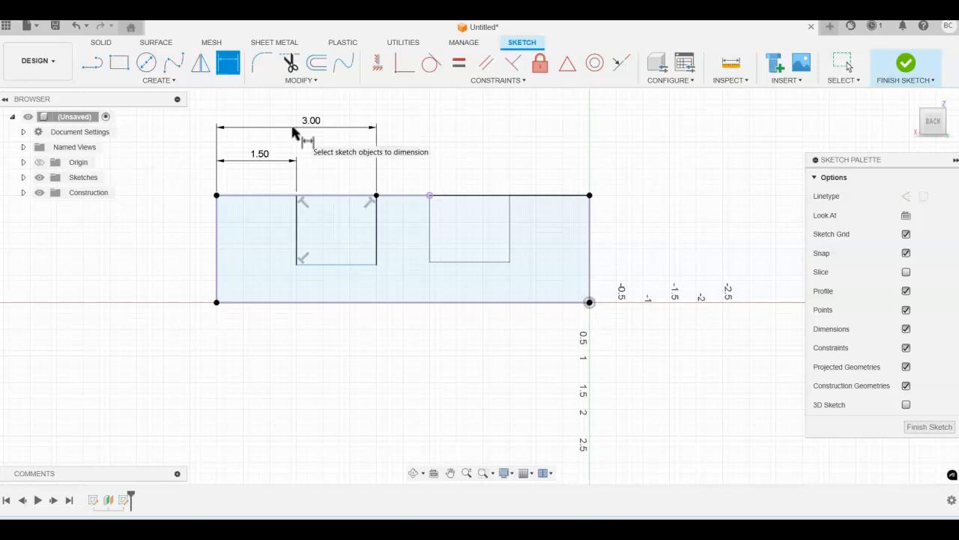
# Set the notch bottom 0.75 in above the base line and finish the sketch
pyautogui.click(326, 264)
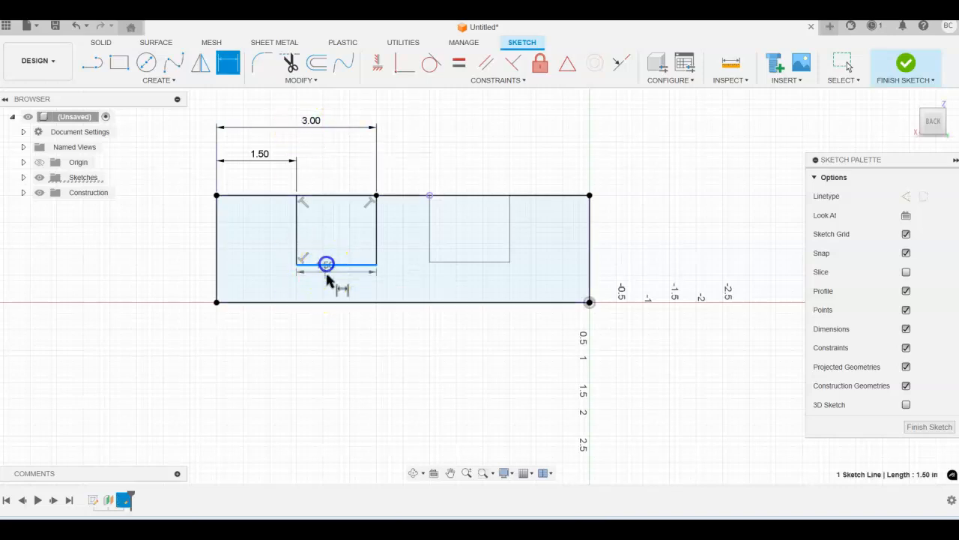
pyautogui.click(332, 304)
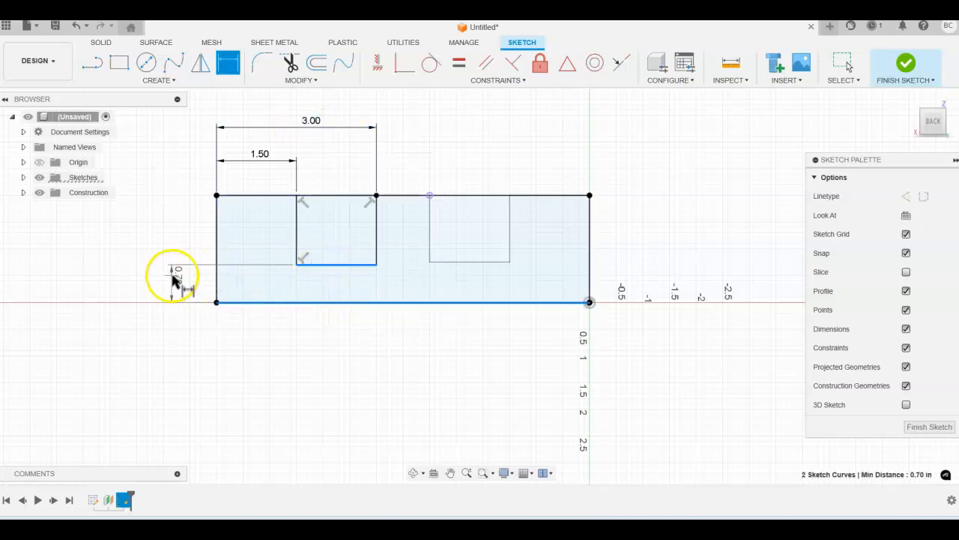
pyautogui.click(174, 279)
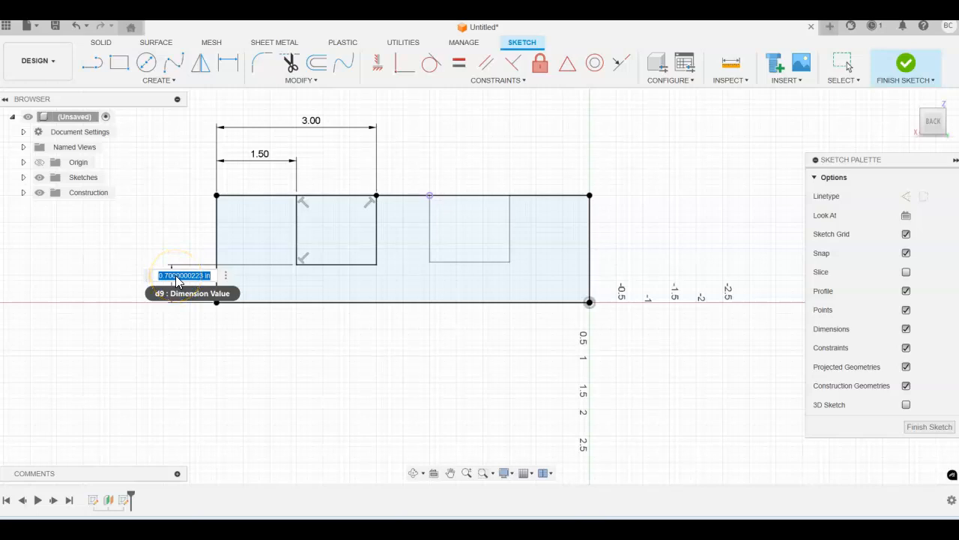
pyautogui.write('.75')
pyautogui.press('Return')
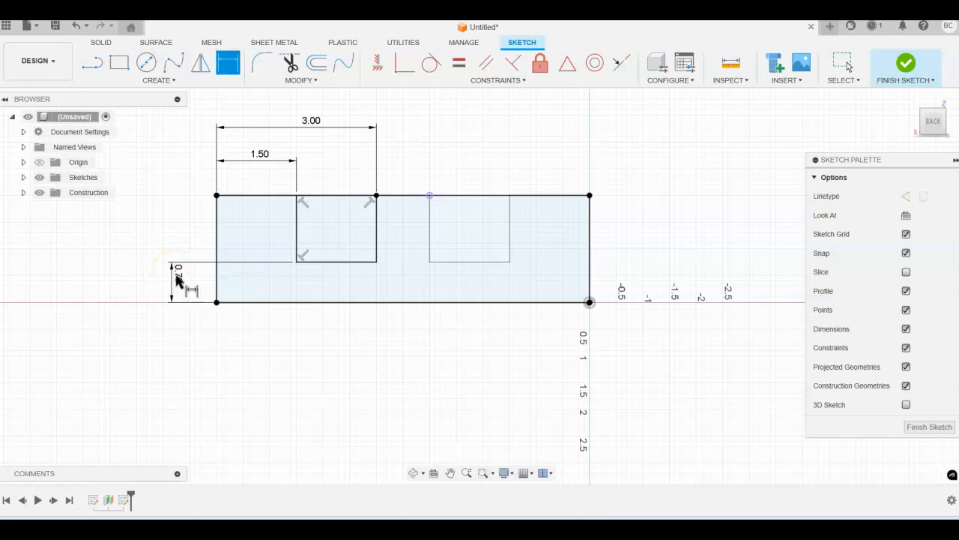
pyautogui.click(906, 65)
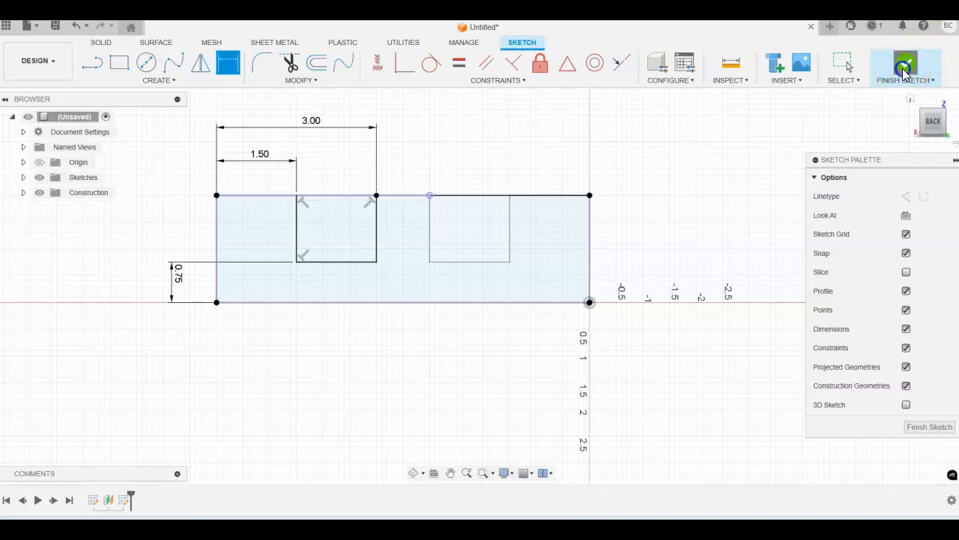
# Edit Sketch2, trim the top line over its notch, and finish the sketch
pyautogui.moveTo(697, 230)
pyautogui.keyDown('shift'); pyautogui.mouseDown(button='middle')
pyautogui.moveTo(705, 240)
pyautogui.moveTo(715, 222)
pyautogui.moveTo(735, 246)
pyautogui.moveTo(779, 258)
pyautogui.moveTo(705, 242)
pyautogui.moveTo(739, 274)
pyautogui.moveTo(752, 267)
pyautogui.moveTo(722, 250)
pyautogui.moveTo(647, 246)
pyautogui.moveTo(677, 236)
pyautogui.moveTo(606, 246)
pyautogui.mouseUp(button='middle'); pyautogui.keyUp('shift')
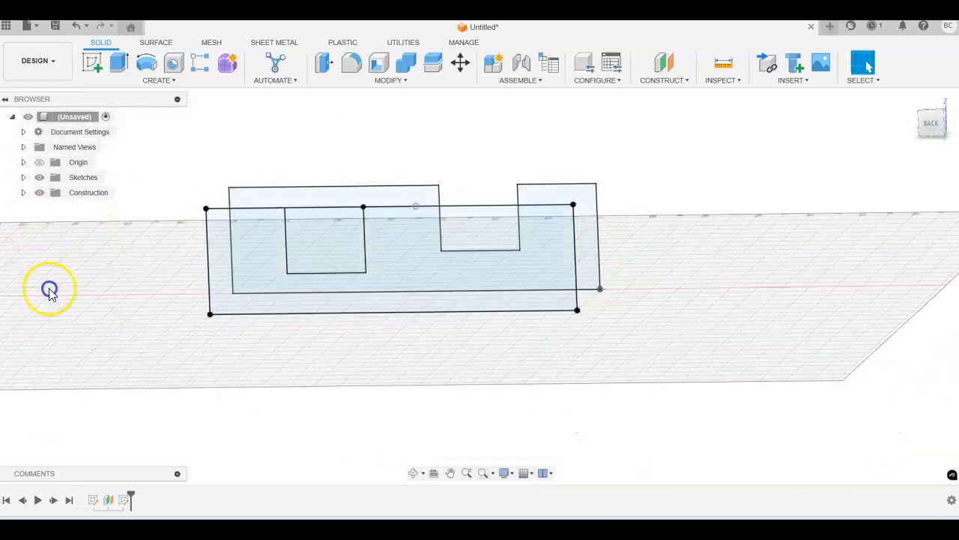
pyautogui.click(125, 502)
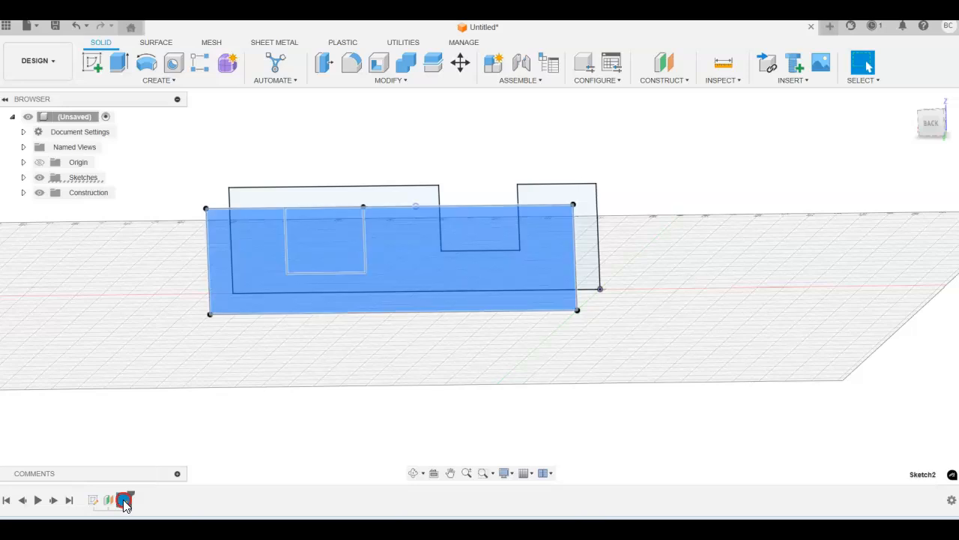
pyautogui.rightClick(124, 502)
pyautogui.click(158, 362)
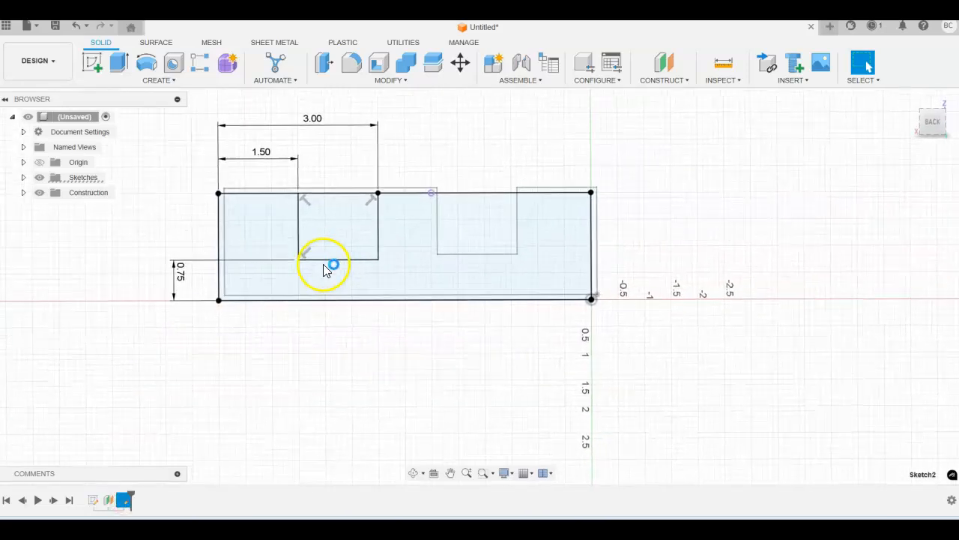
pyautogui.click(292, 61)
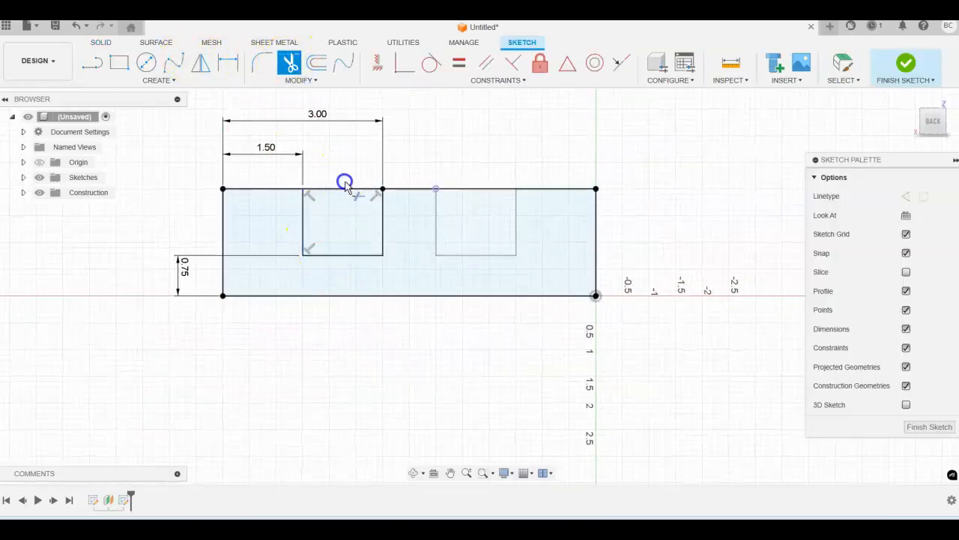
pyautogui.click(343, 189)
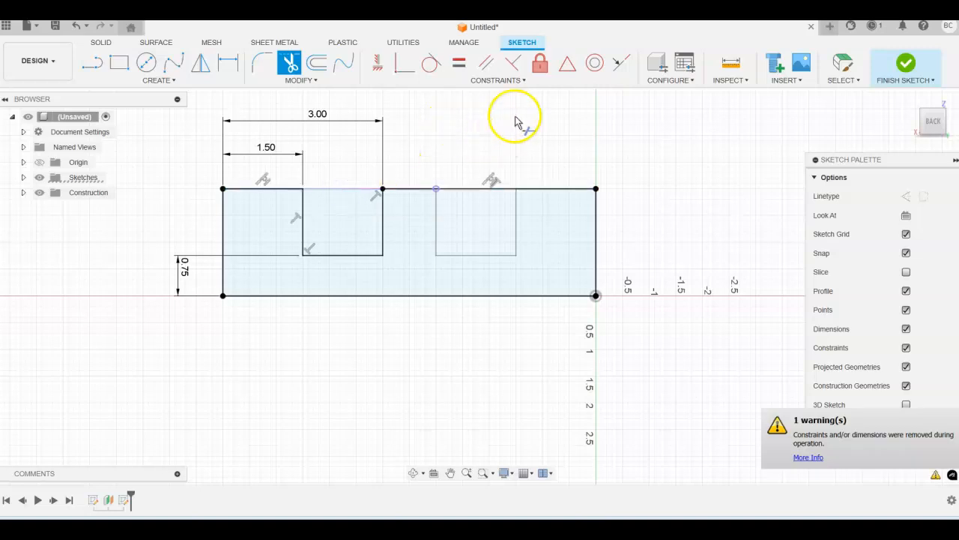
pyautogui.click(906, 64)
pyautogui.keyDown('shift'); pyautogui.moveTo(680, 179); pyautogui.dragTo(779, 157, button='middle'); pyautogui.keyUp('shift')
pyautogui.click(912, 105)
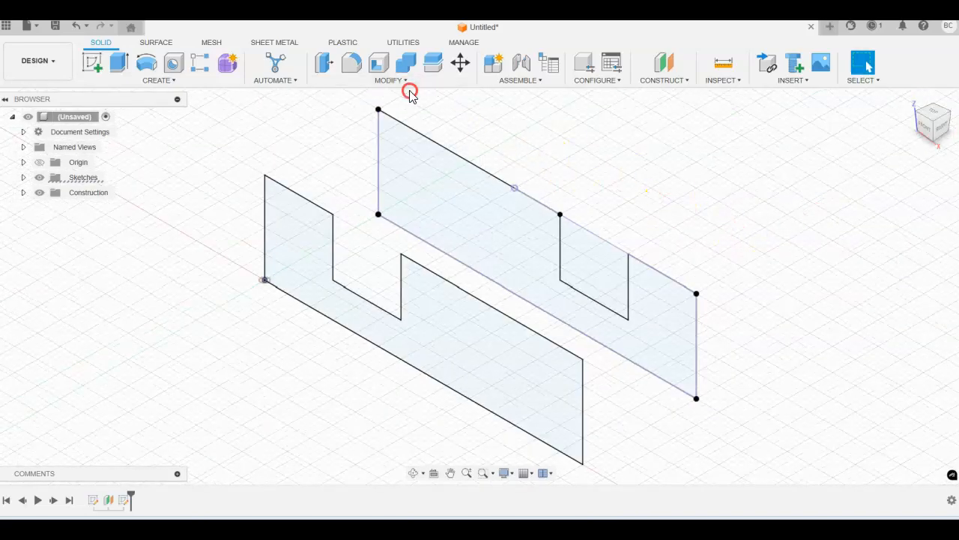
# Loft a new solid body from the front notched profile to the back one
pyautogui.click(183, 82)
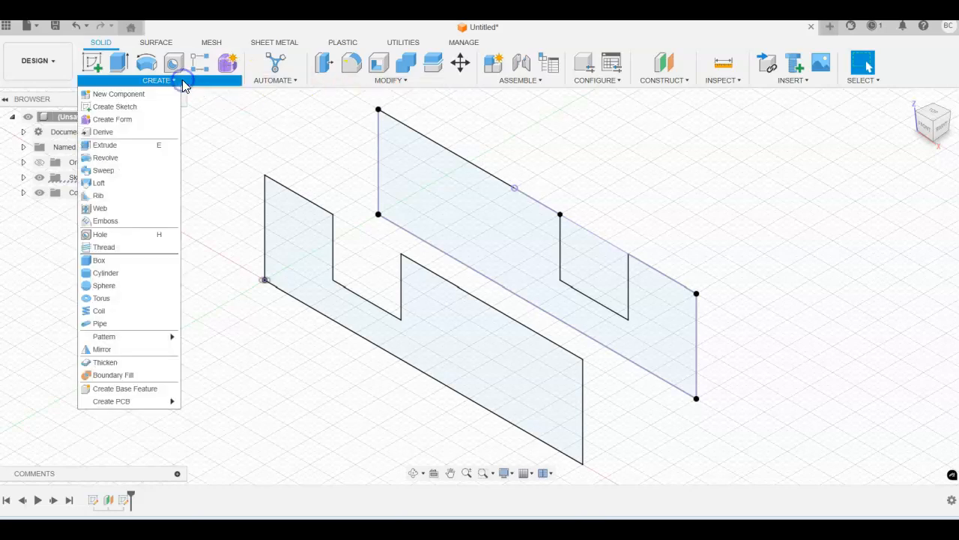
pyautogui.click(105, 182)
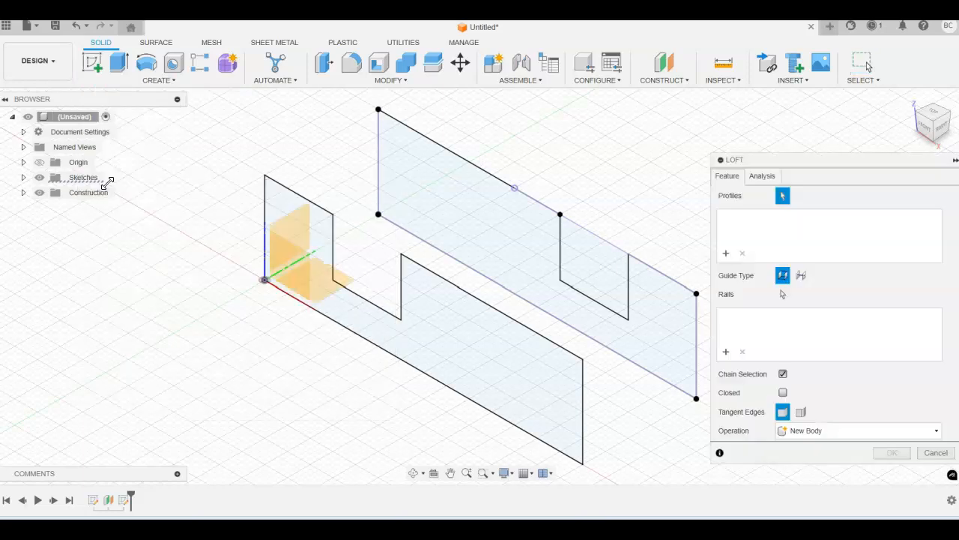
pyautogui.click(447, 339)
pyautogui.click(471, 215)
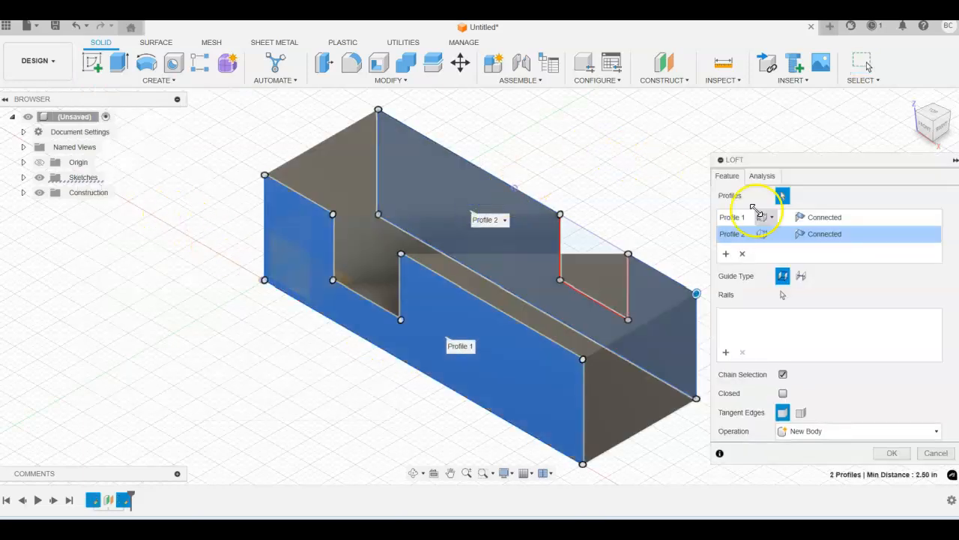
pyautogui.click(892, 454)
pyautogui.keyDown('shift'); pyautogui.moveTo(737, 191); pyautogui.dragTo(753, 248, button='middle'); pyautogui.keyUp('shift')
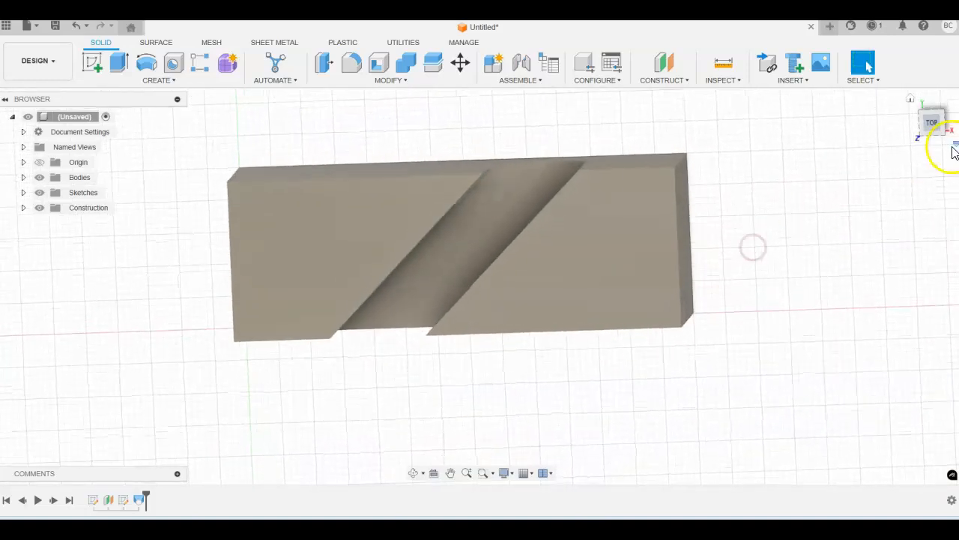
pyautogui.click(932, 121)
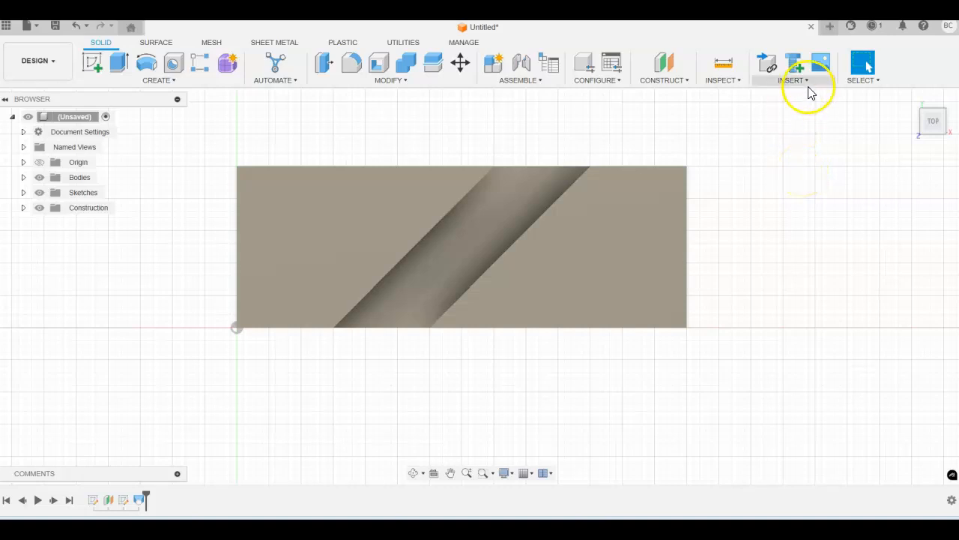
pyautogui.click(732, 84)
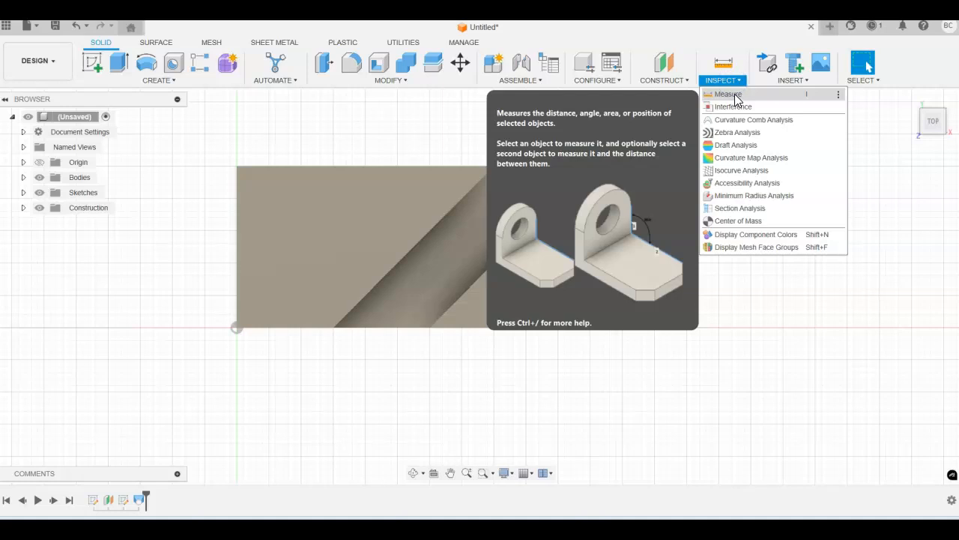
pyautogui.click(734, 95)
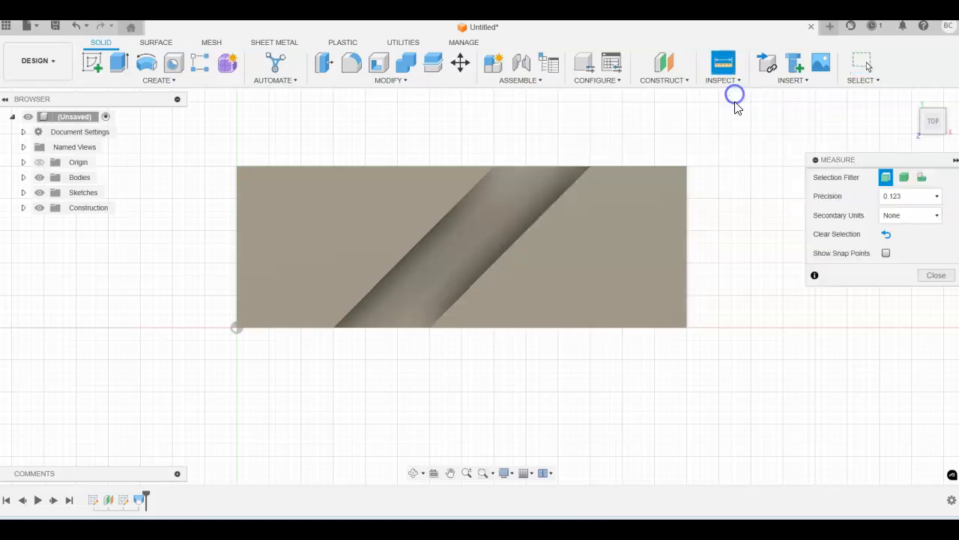
pyautogui.click(491, 272)
pyautogui.click(509, 327)
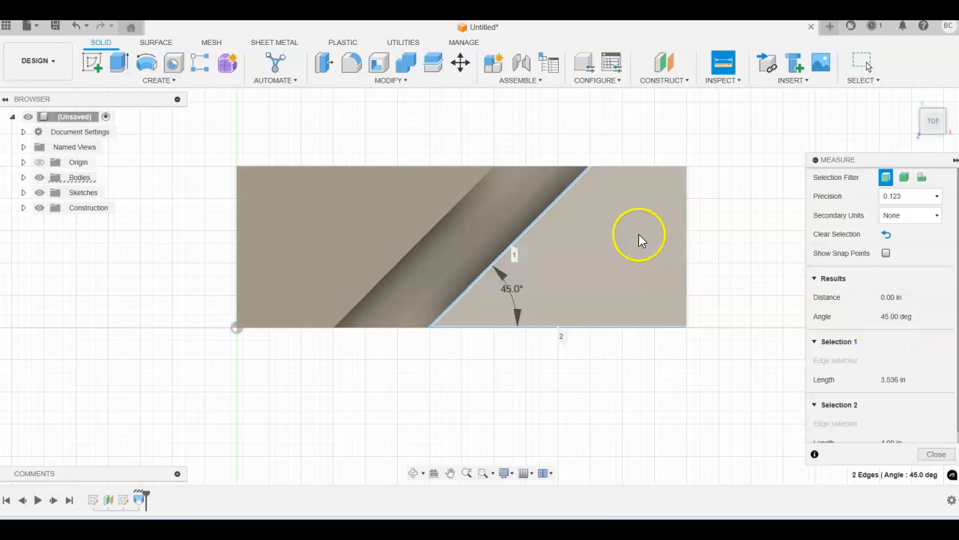
pyautogui.click(936, 454)
pyautogui.keyDown('shift'); pyautogui.moveTo(713, 447); pyautogui.dragTo(728, 389, button='middle'); pyautogui.keyUp('shift')
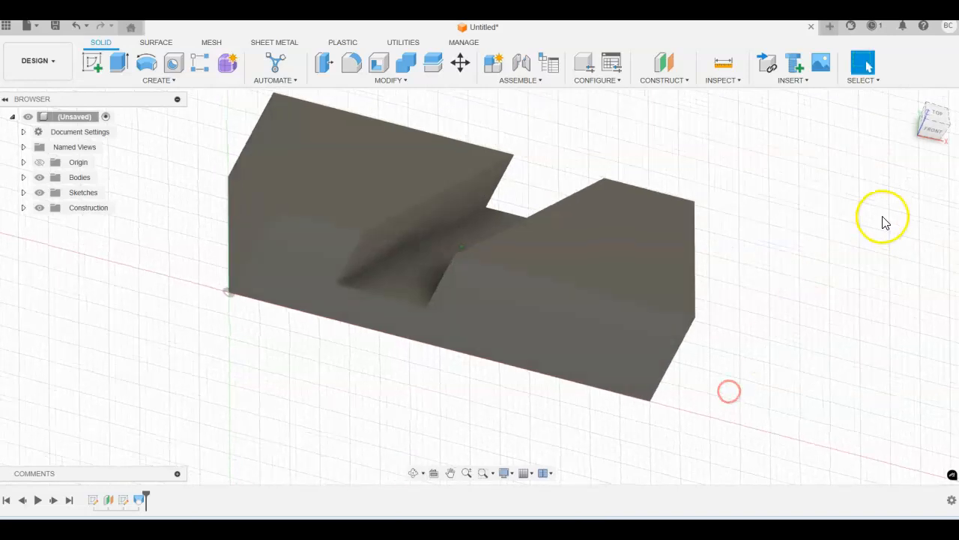
pyautogui.click(910, 99)
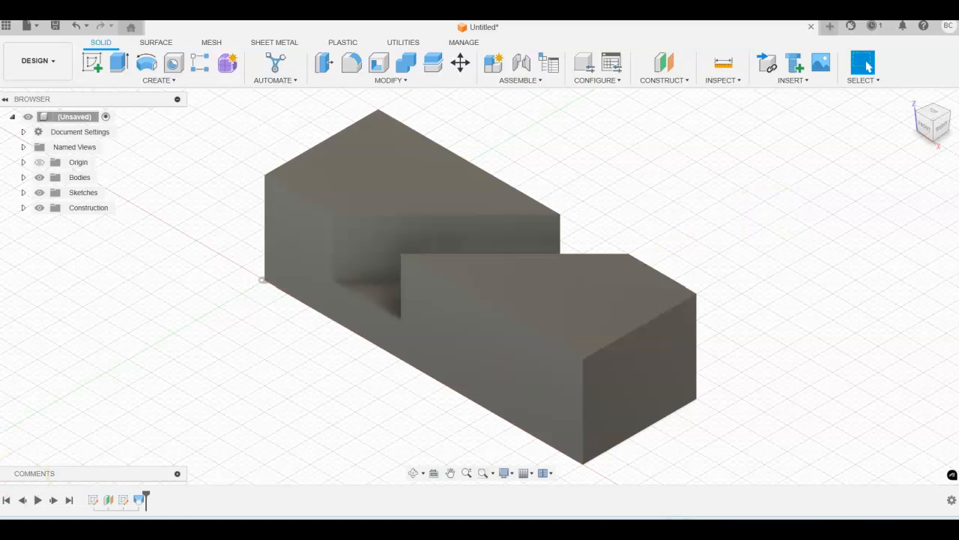
# Save the model as 'P3-15-FLast' in the Chapter 3 Problems project folder
pyautogui.click(55, 25)
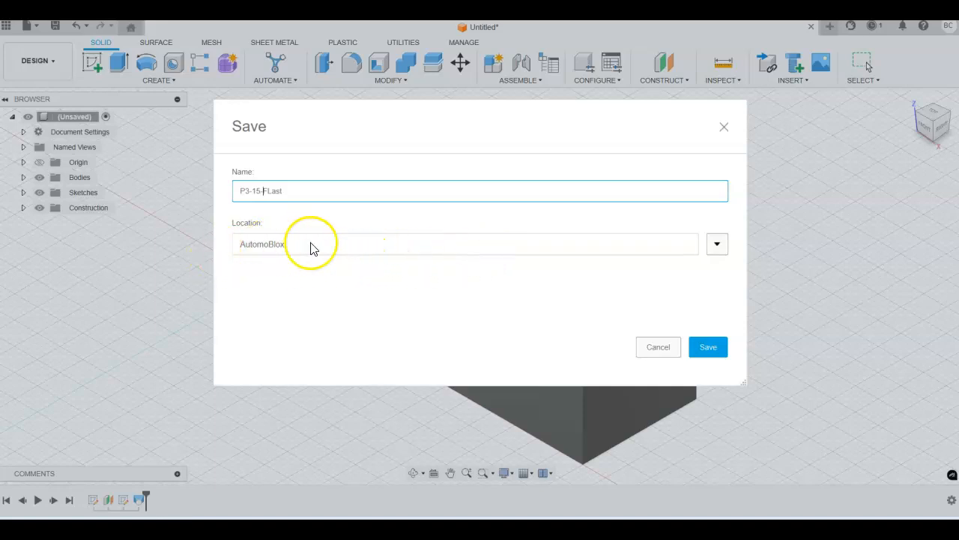
pyautogui.click(717, 244)
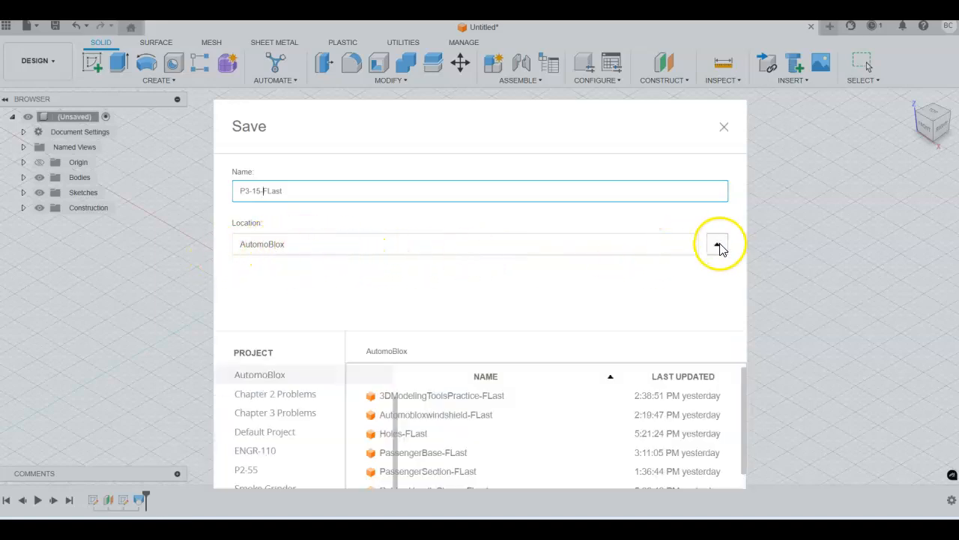
pyautogui.click(264, 414)
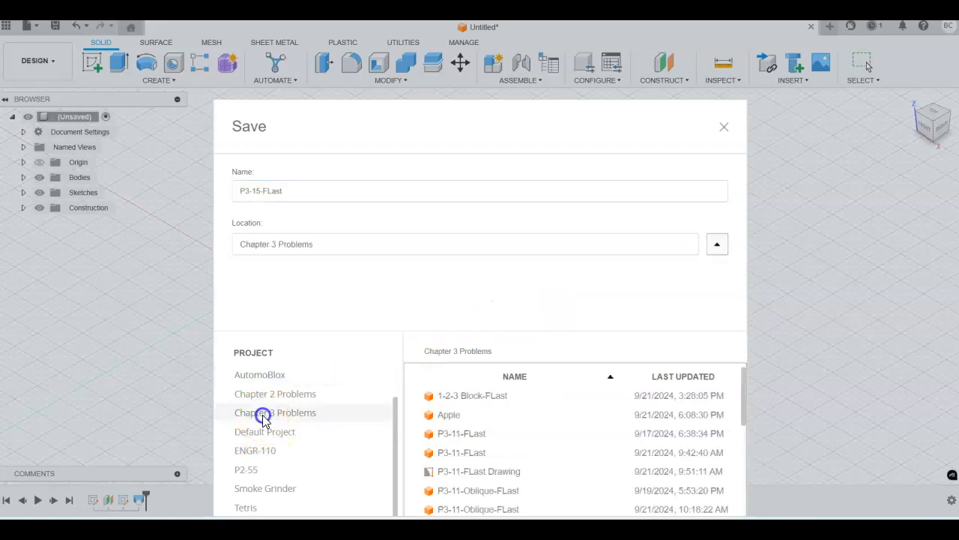
pyautogui.moveTo(603, 139); pyautogui.dragTo(605, 50)
pyautogui.click(710, 485)
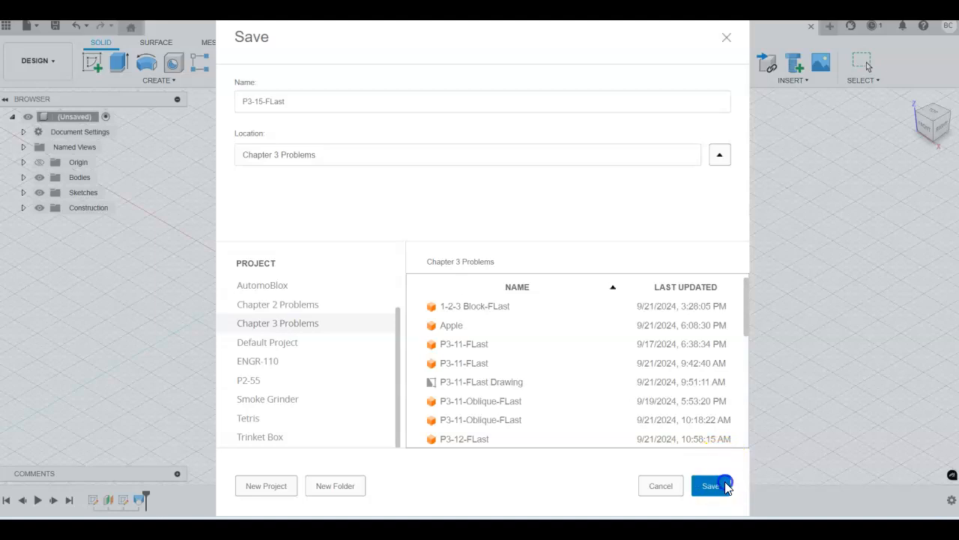